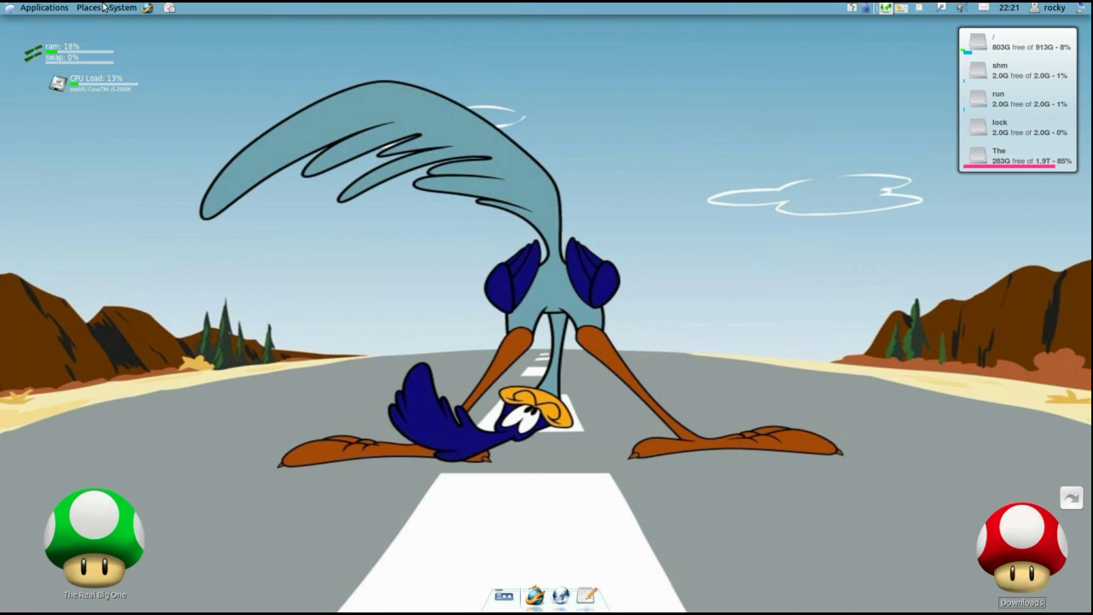
Read the Ubuntu release introduction, noting its October 2012 support end date, then close it.
left_click(128, 8)
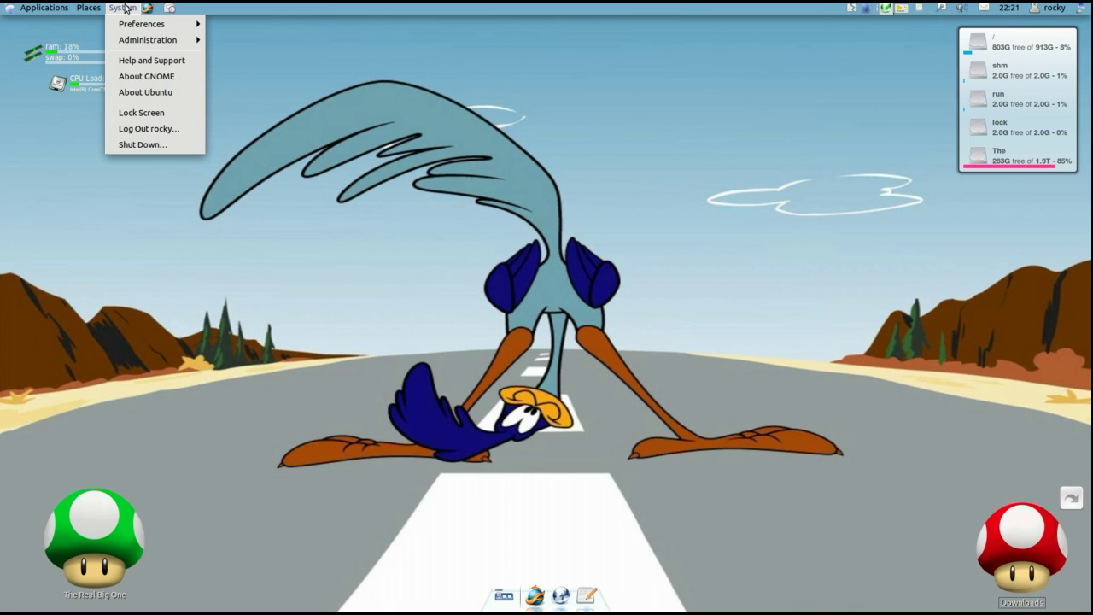
left_click(160, 92)
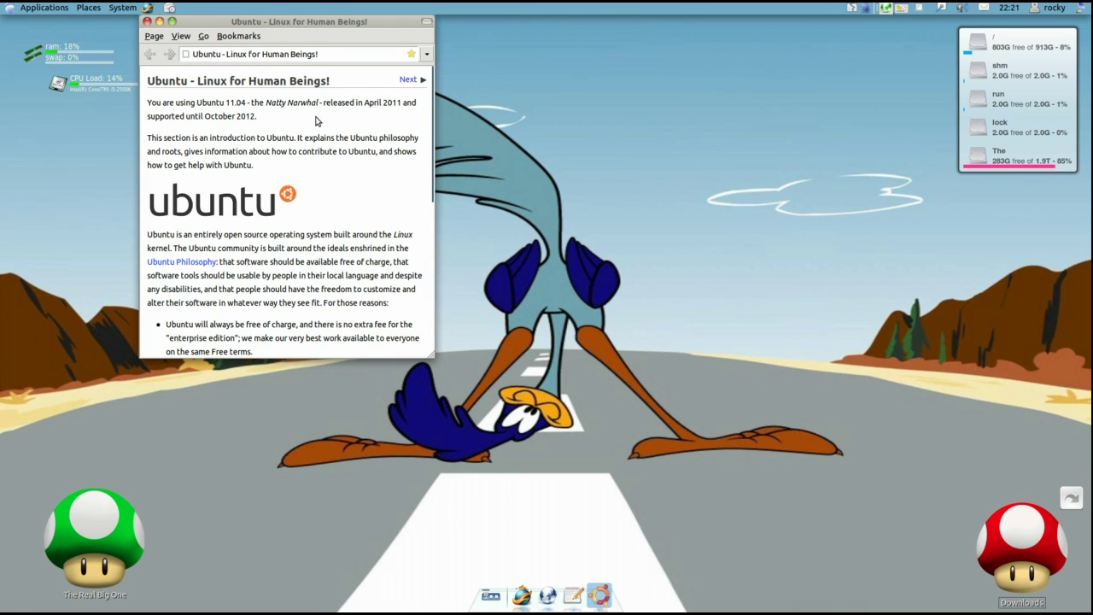
left_click_drag(210, 112, 259, 115)
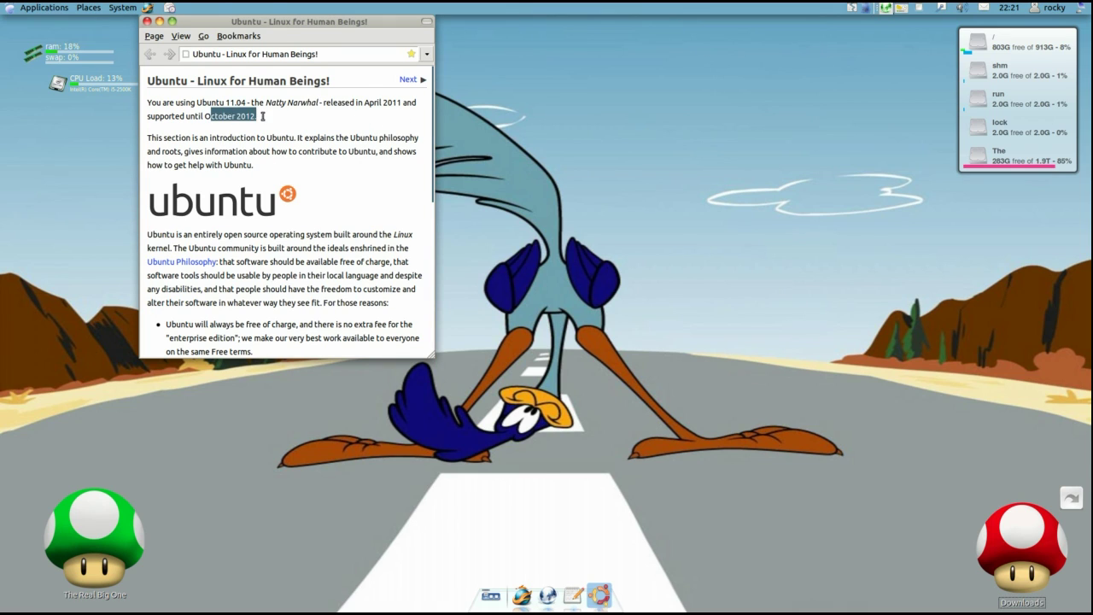
left_click(266, 114)
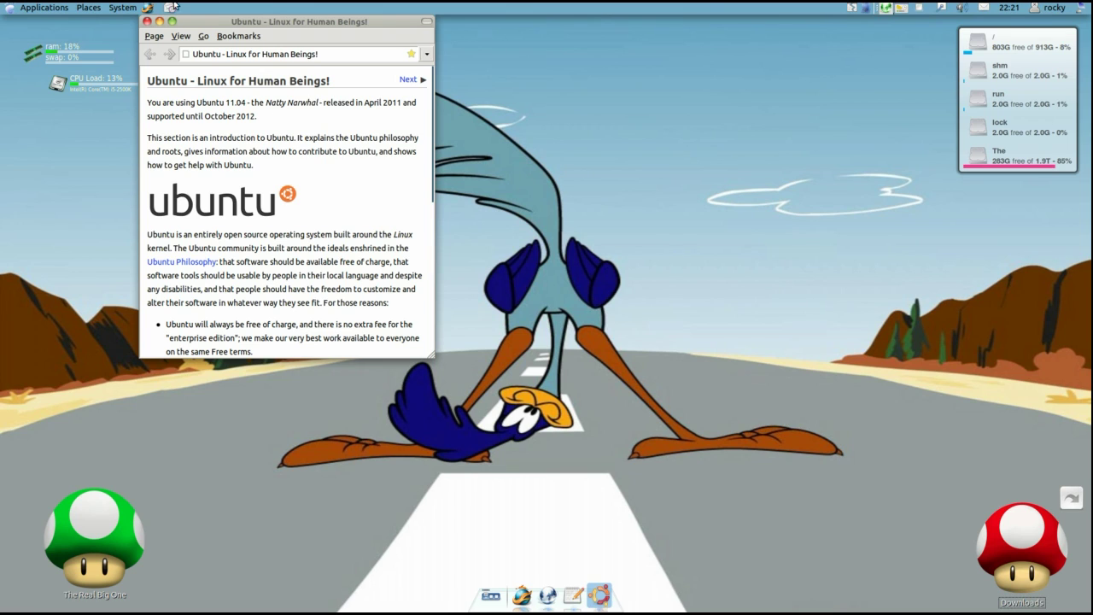
left_click(148, 22)
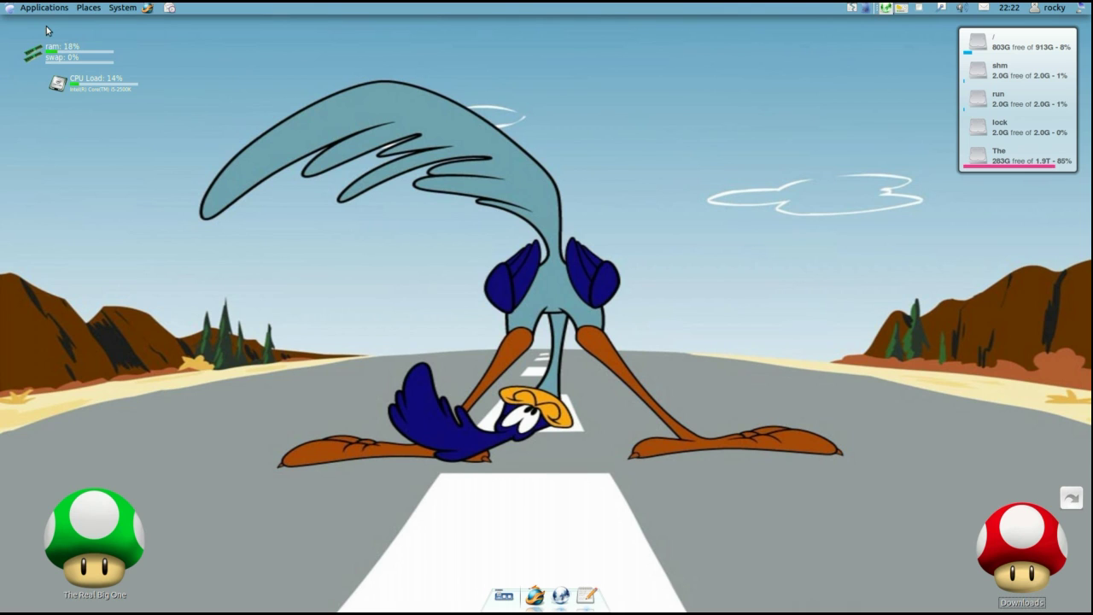
Confirm in the Ubuntu Software Centre that DOSBox Emulator is already installed.
left_click(9, 14)
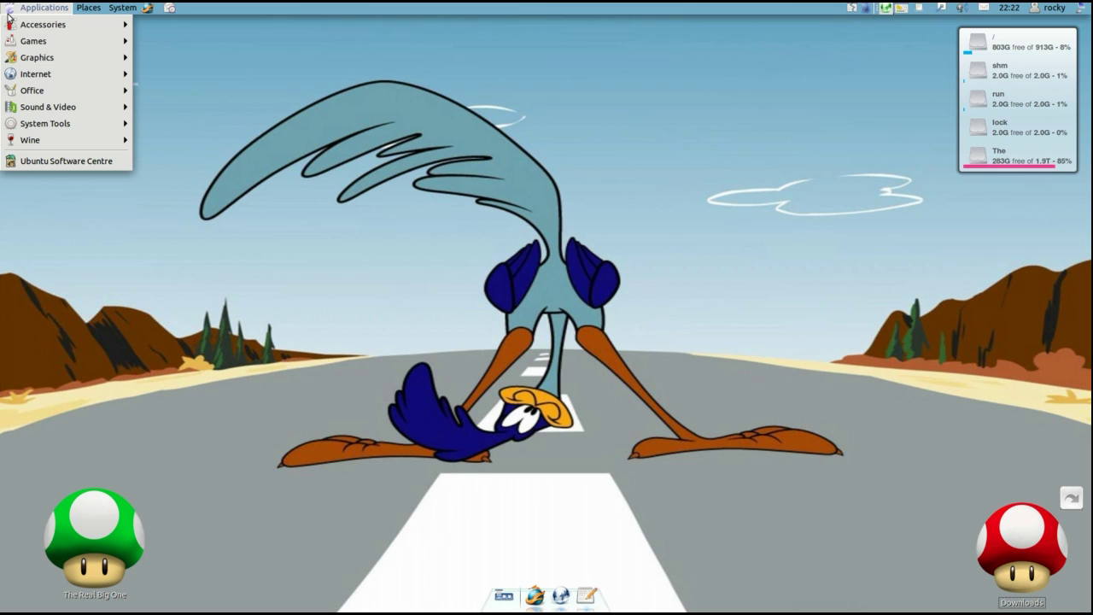
left_click(109, 163)
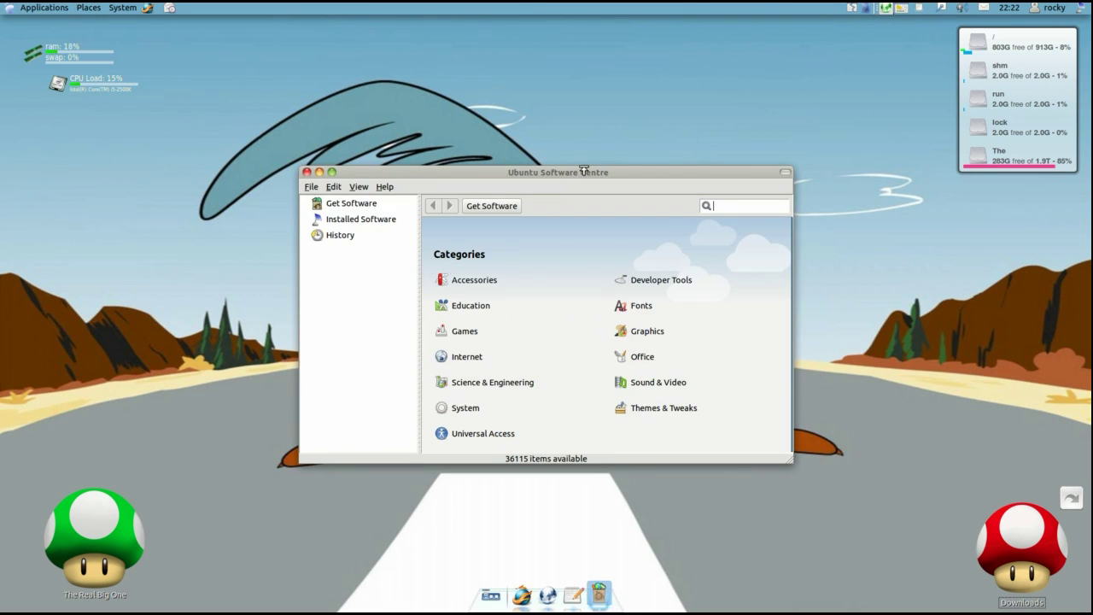
type("dos")
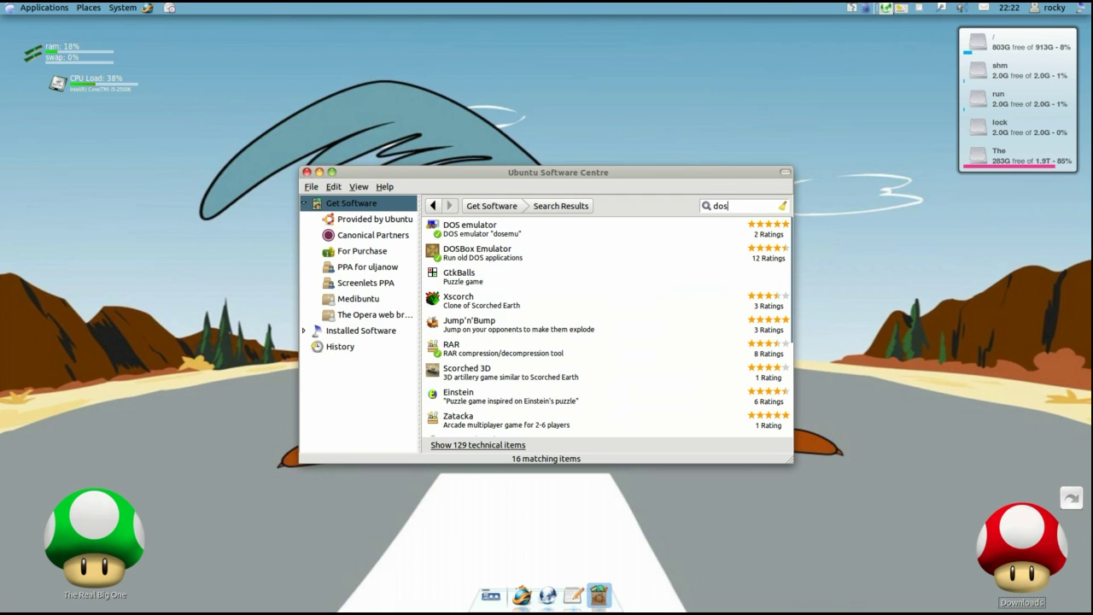
type("box")
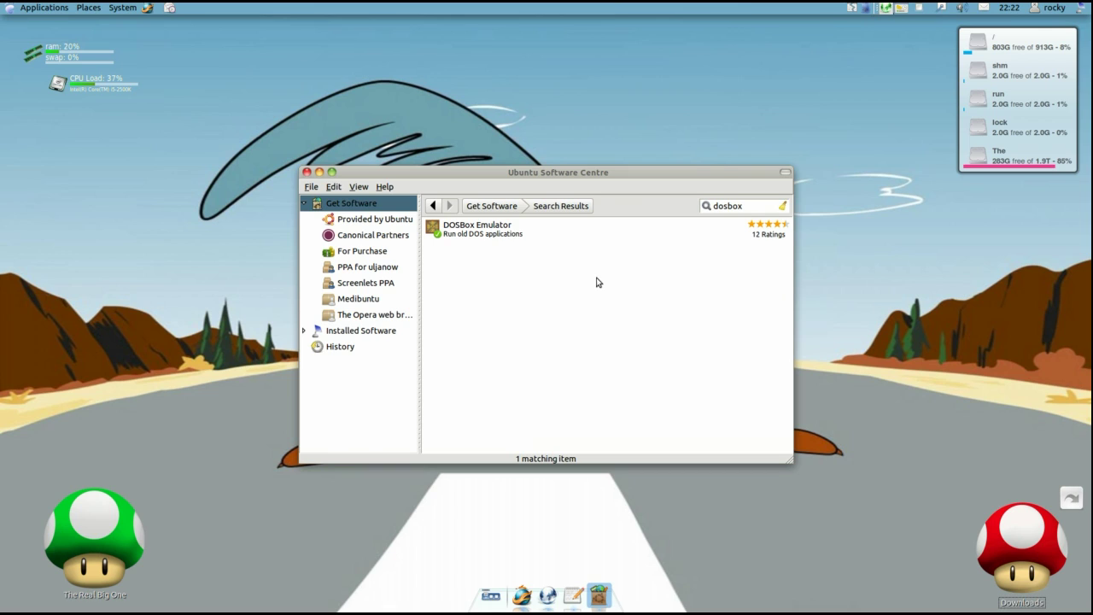
left_click(492, 236)
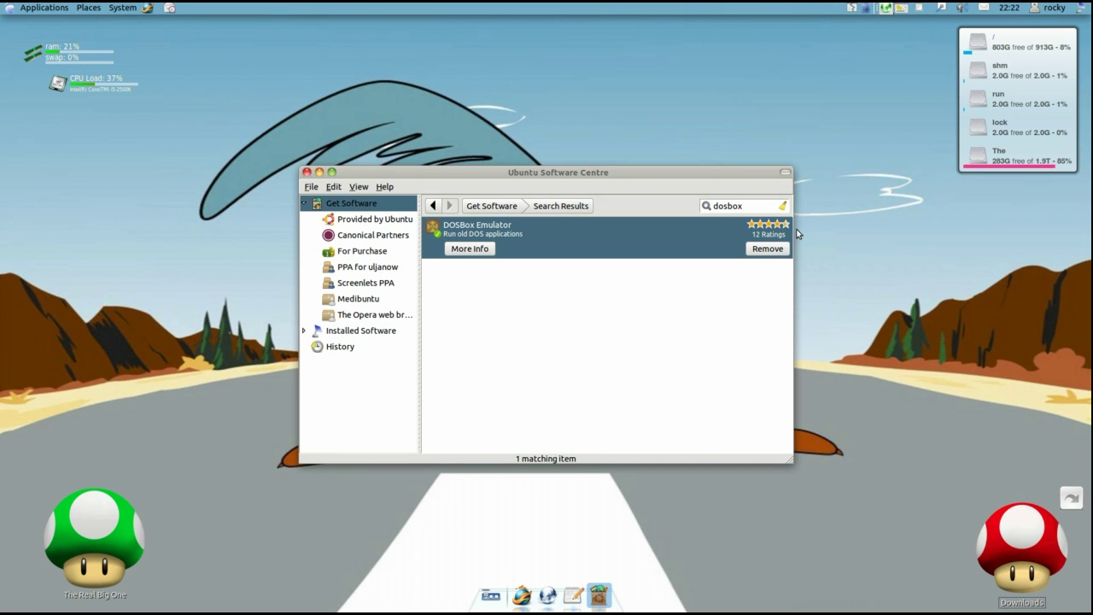
left_click(307, 172)
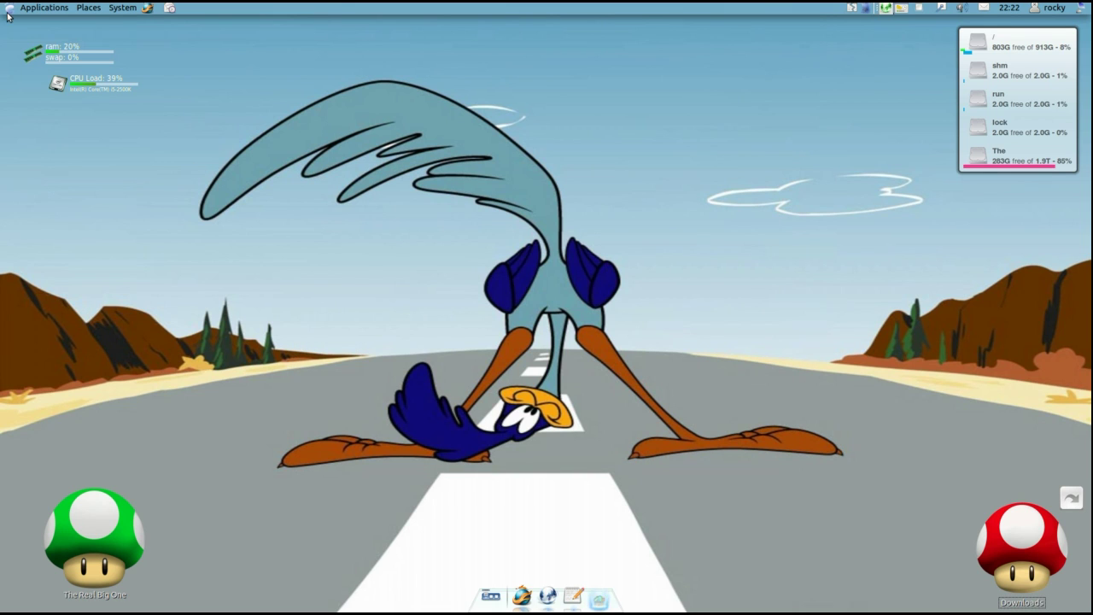
Launch DOSBox Emulator from Games and place it beside the gedit command notes.
left_click(42, 7)
mouse_move(76, 43)
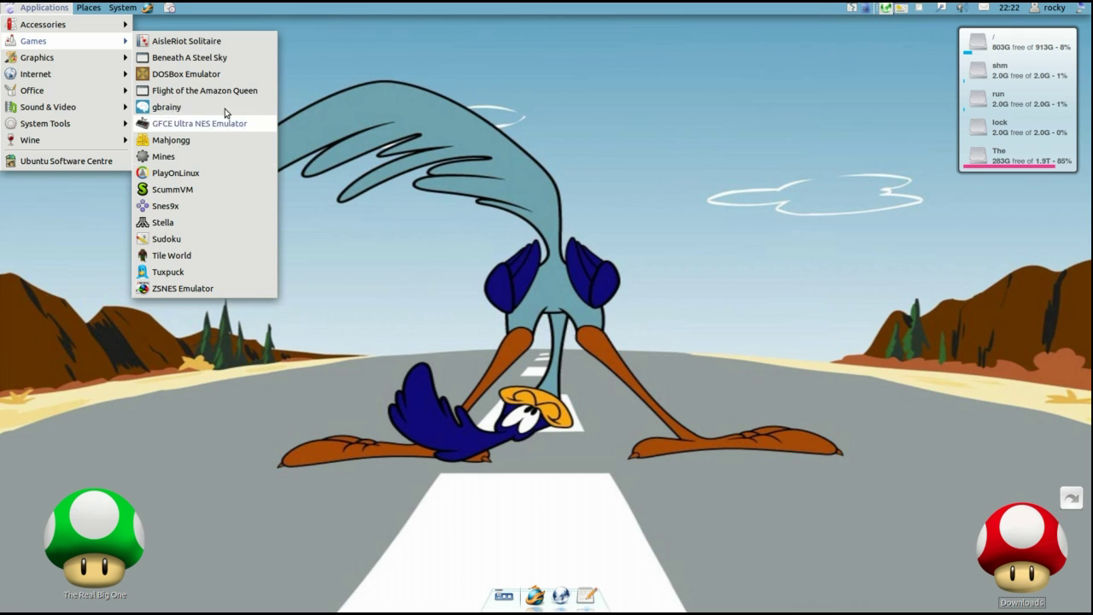
left_click(205, 73)
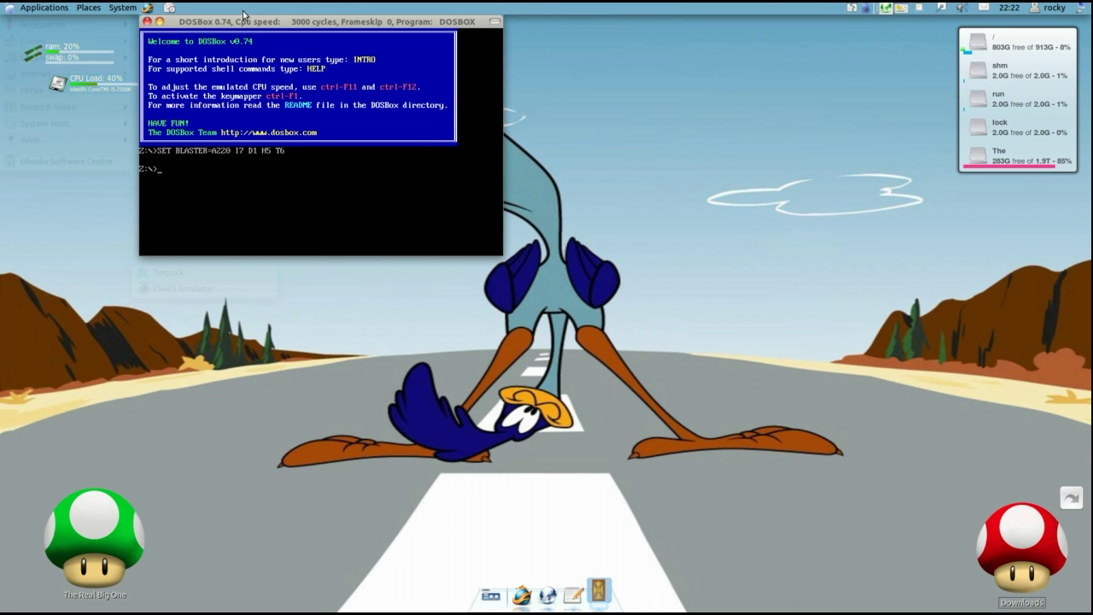
left_click_drag(244, 19, 539, 195)
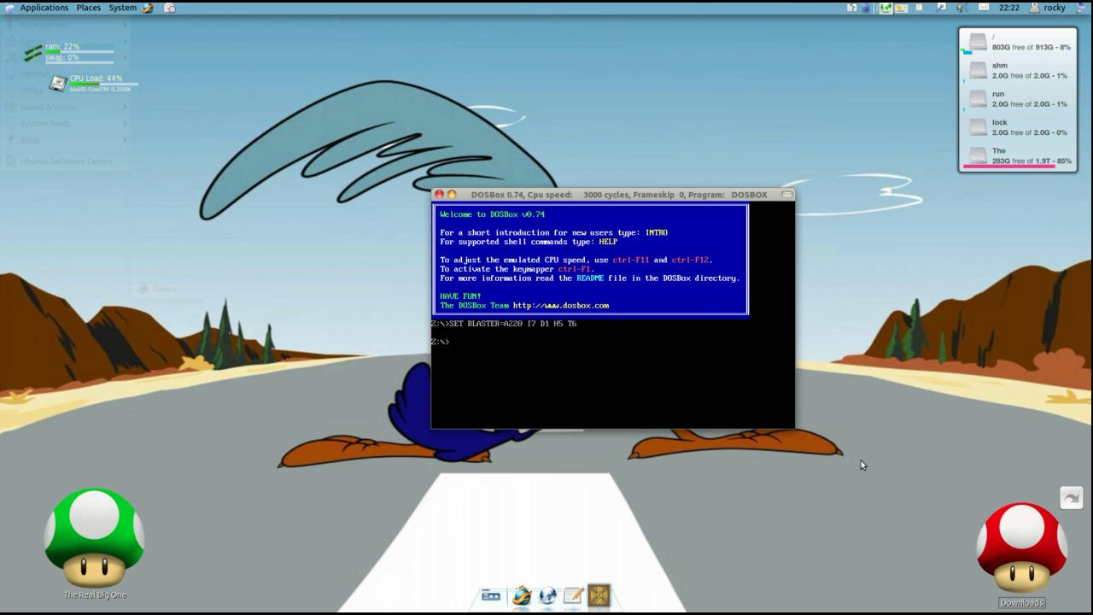
left_click(573, 596)
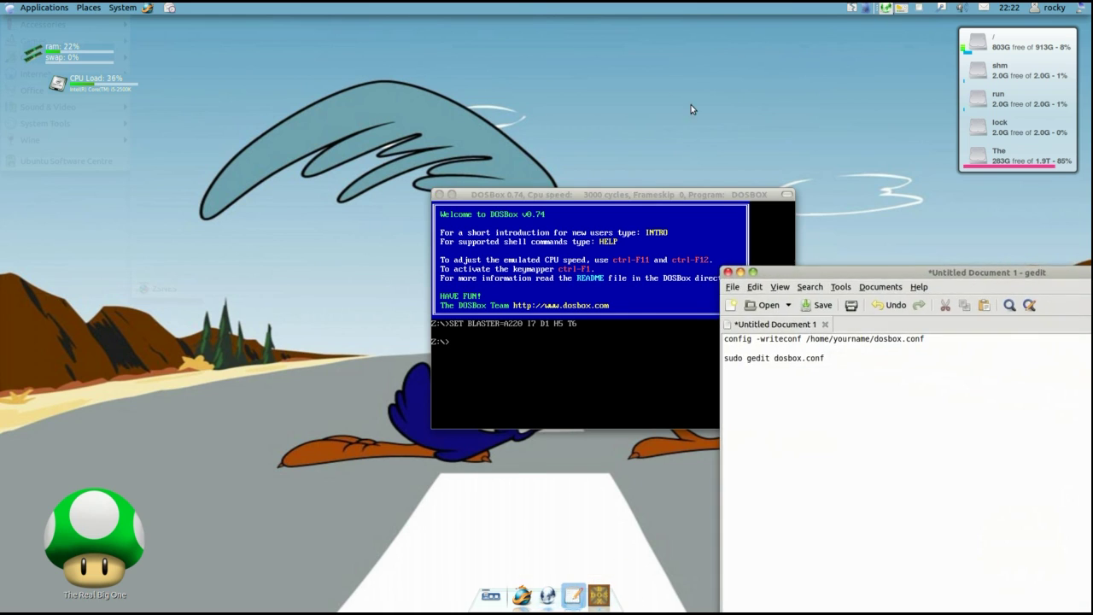
mouse_move(571, 199)
left_mouse_down()
mouse_move(487, 182)
mouse_move(464, 193)
mouse_move(483, 201)
left_mouse_up()
type("co")
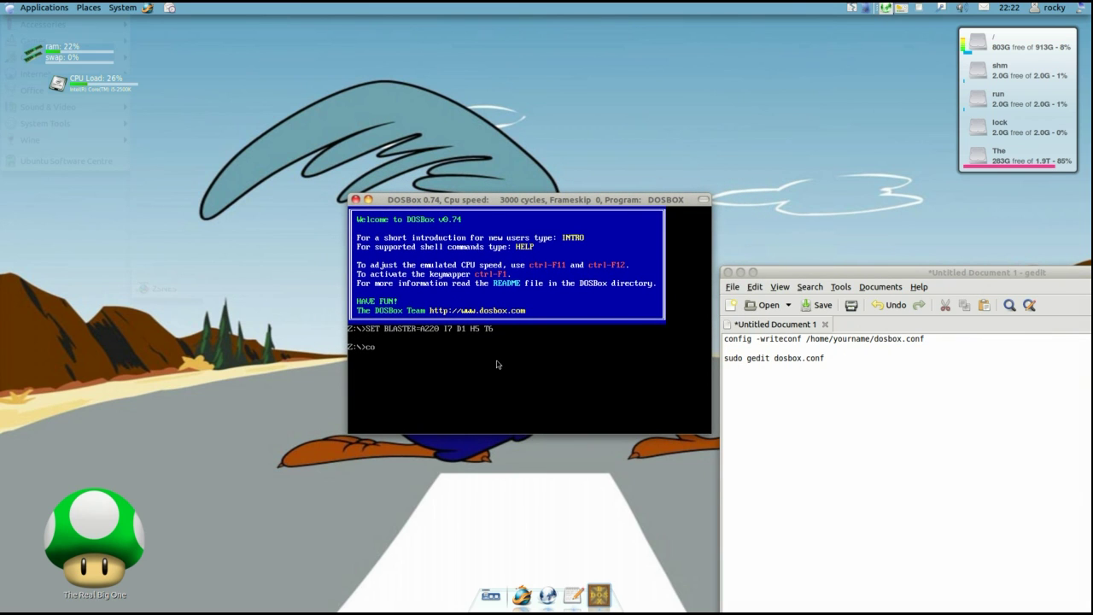
Run config -writeconf to save dosbox.conf in the home folder, then exit DOSBox.
type("nfig -writeconf /home/")
type("rocky/dosbox.conf")
key("Return")
type("exit")
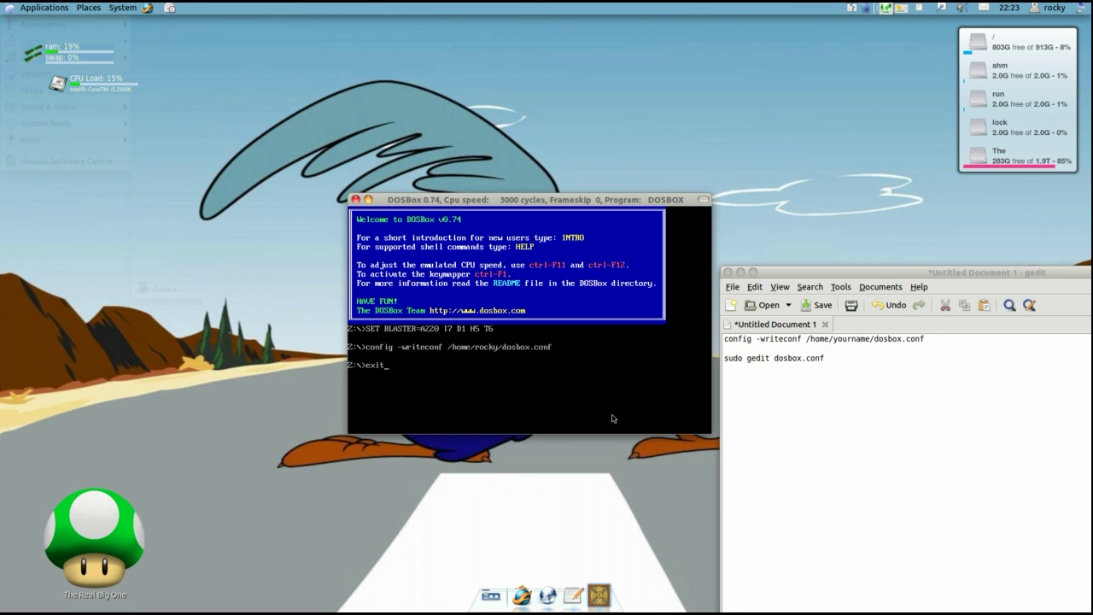
key("Return")
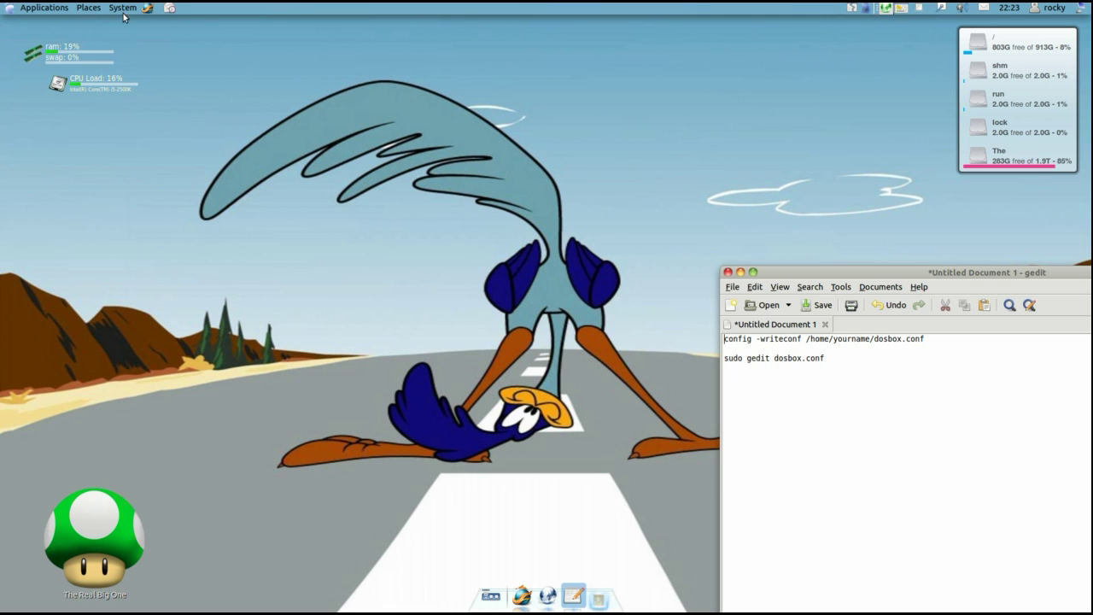
Open the Home Folder in the file manager and move its window into view.
left_click(123, 13)
mouse_move(88, 7)
left_click(143, 37)
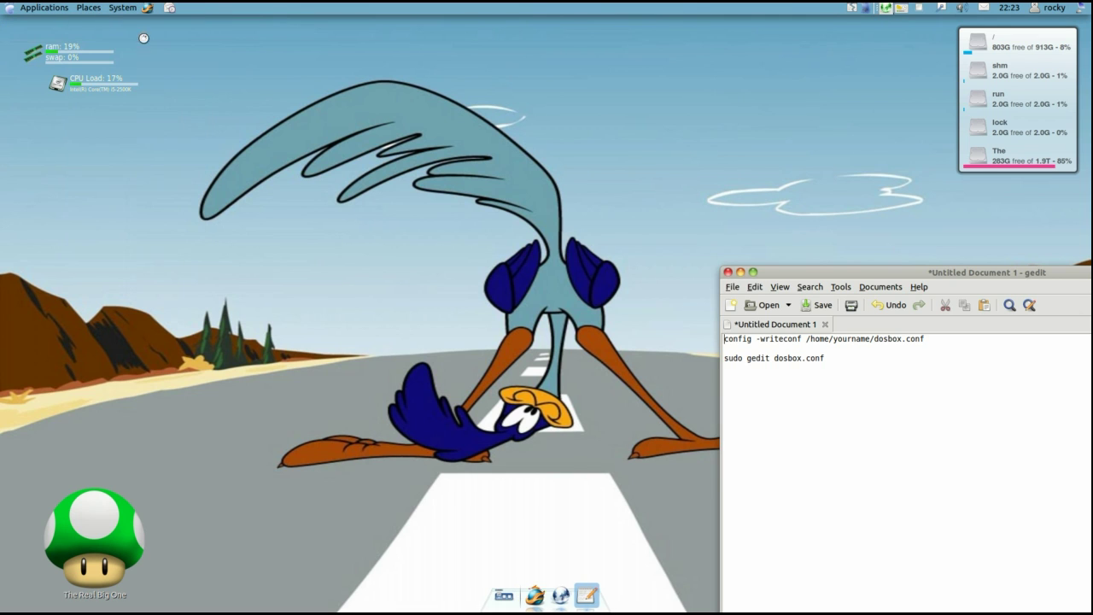
left_click_drag(524, 246, 362, 137)
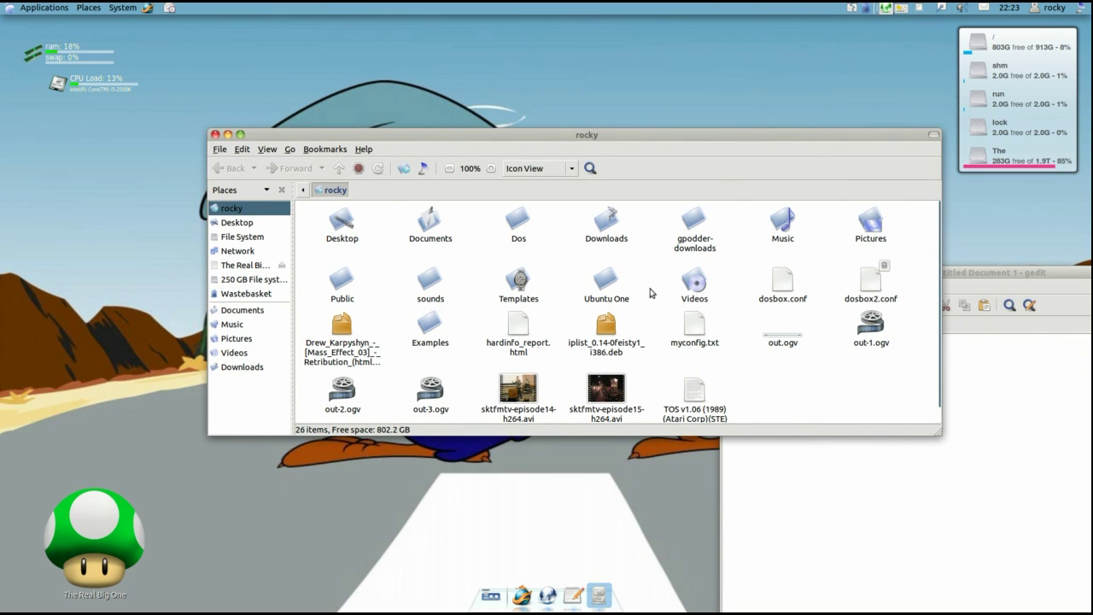
Check the Dos folder and the newly written dosbox.conf in the home folder.
left_click(513, 223)
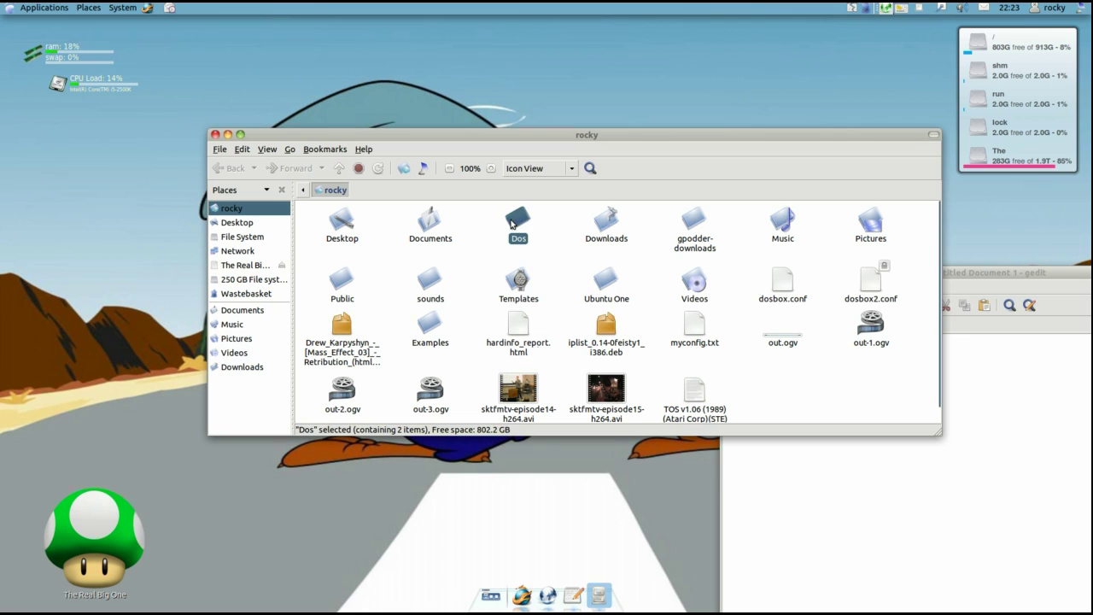
left_click(511, 224, "ctrl")
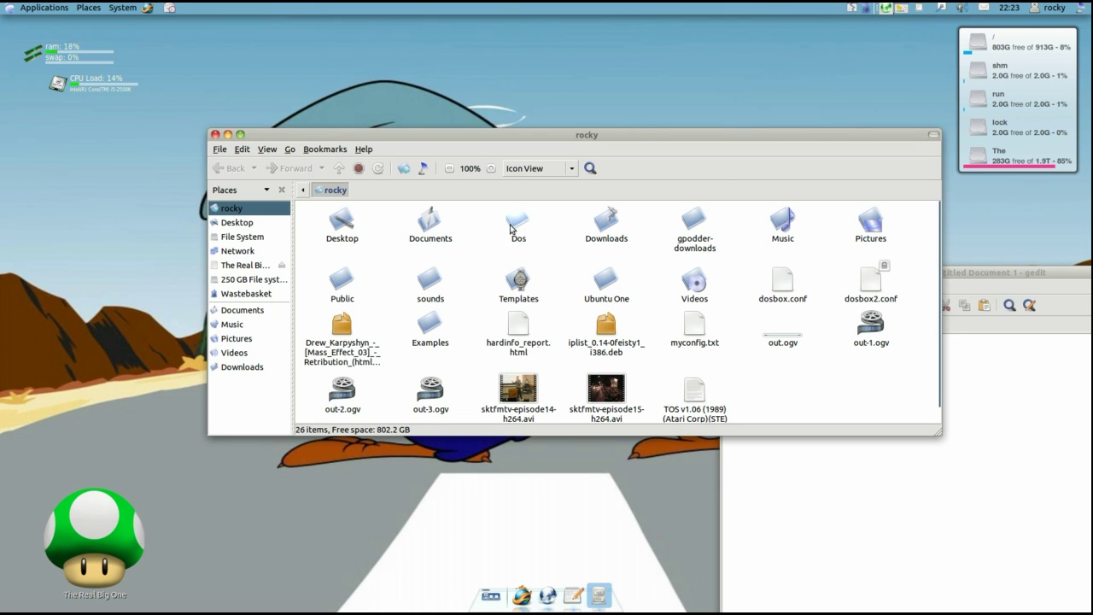
left_click(512, 225)
left_click(491, 229)
left_click(515, 224)
left_click(553, 234)
left_click(516, 224)
left_click(490, 240)
left_click_drag(512, 140, 402, 98)
left_click(673, 254)
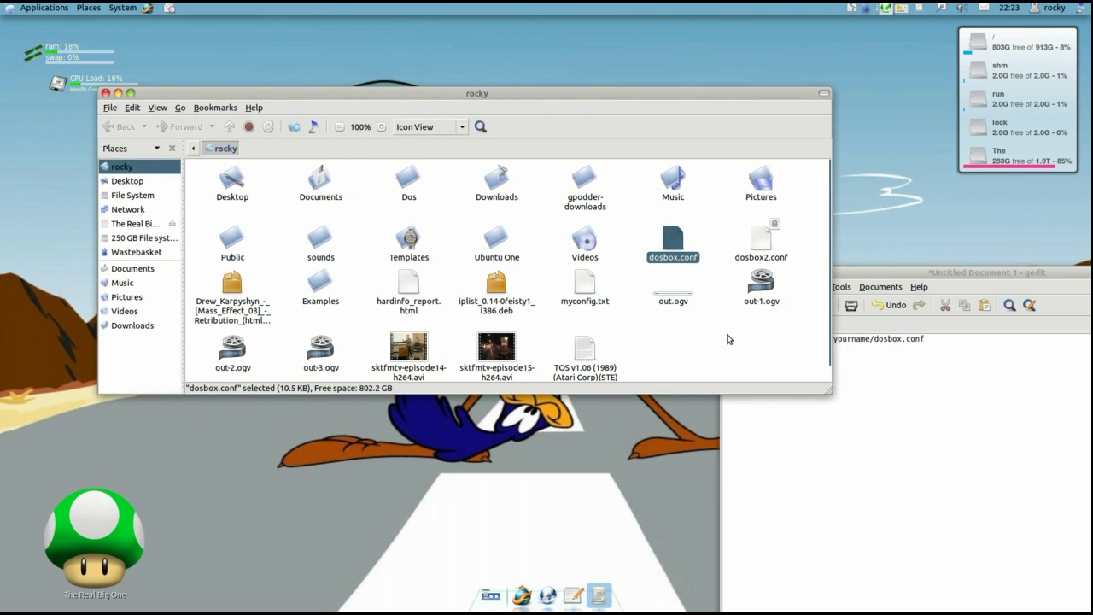
left_click(729, 342)
Open a new Terminal from Accessories.
left_click(44, 8)
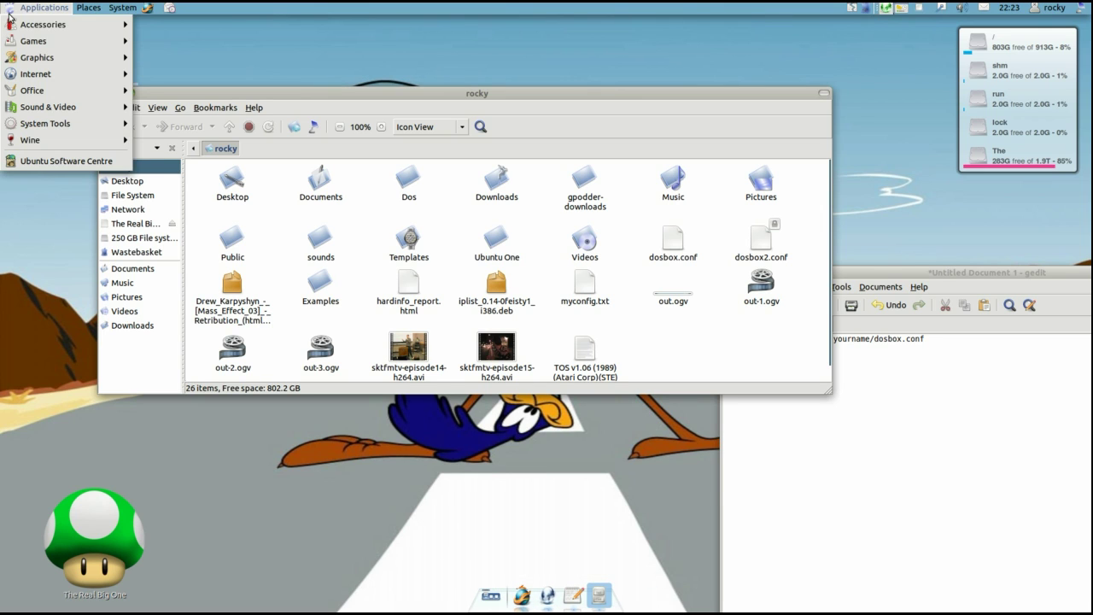
mouse_move(30, 30)
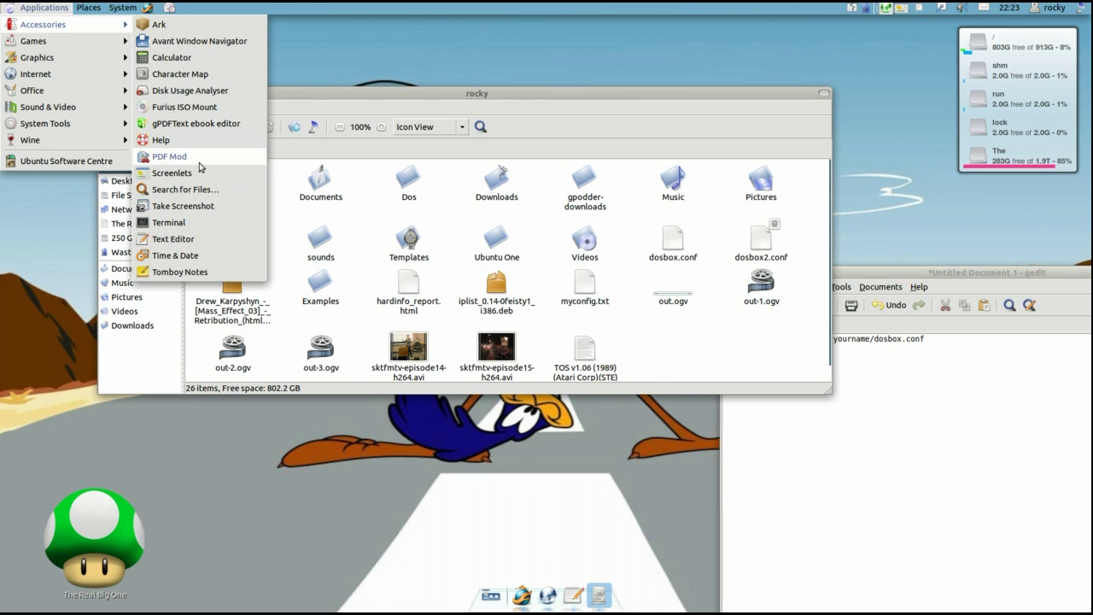
left_click(197, 223)
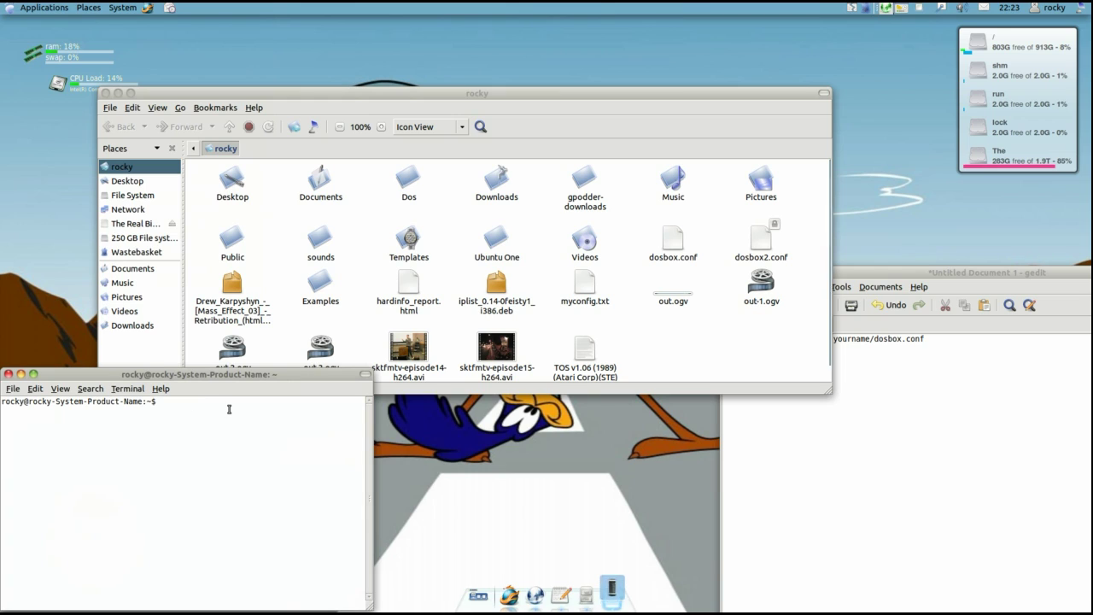
Run sudo gedit dosbox.conf and enter the administrator password.
type("dosbox")
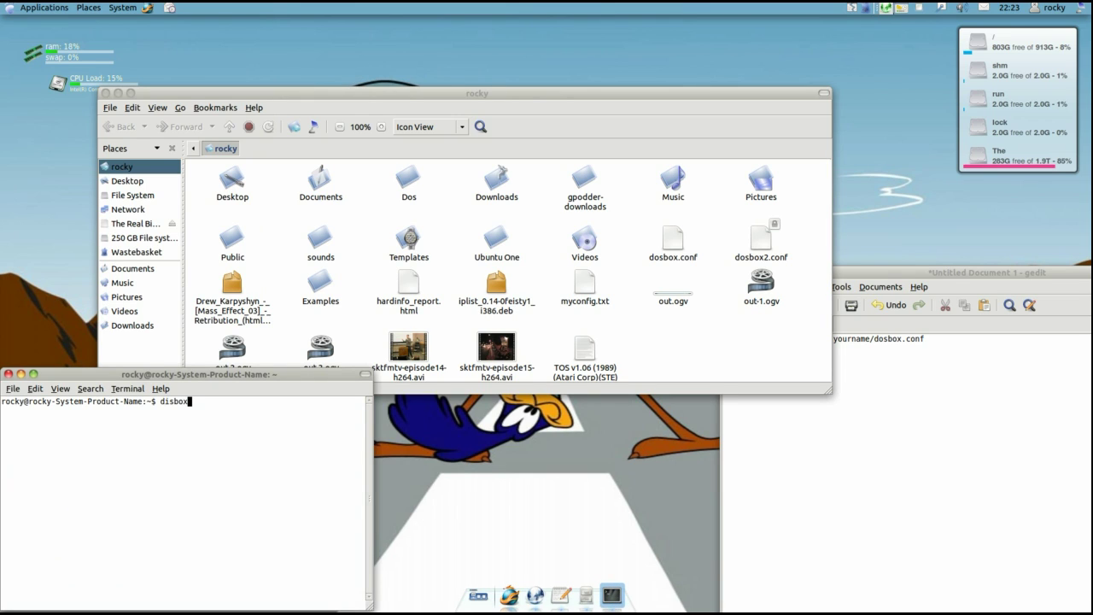
key("Up")
key("Return")
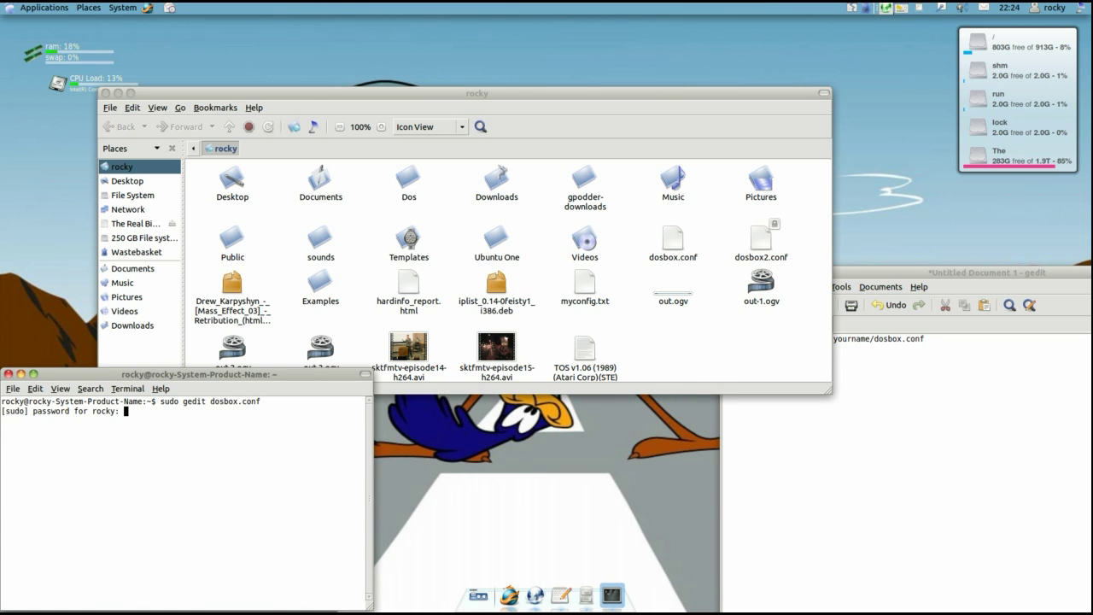
key("Return")
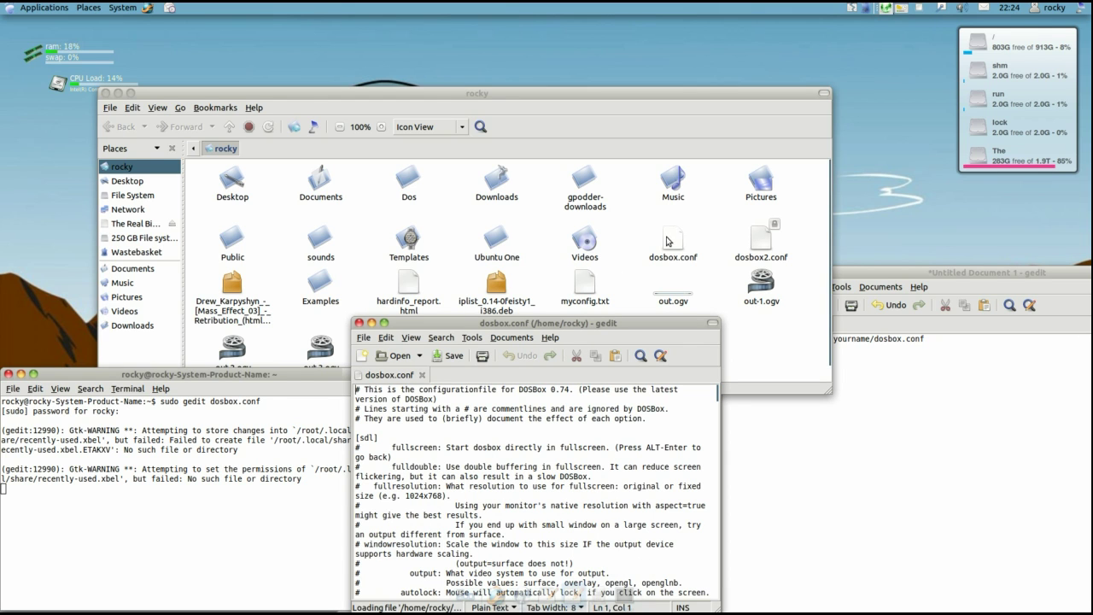
Add a blank line below the MOUNT comment at the end of [autoexec].
left_click_drag(572, 329, 529, 187)
scroll(491, 359, "down", 4)
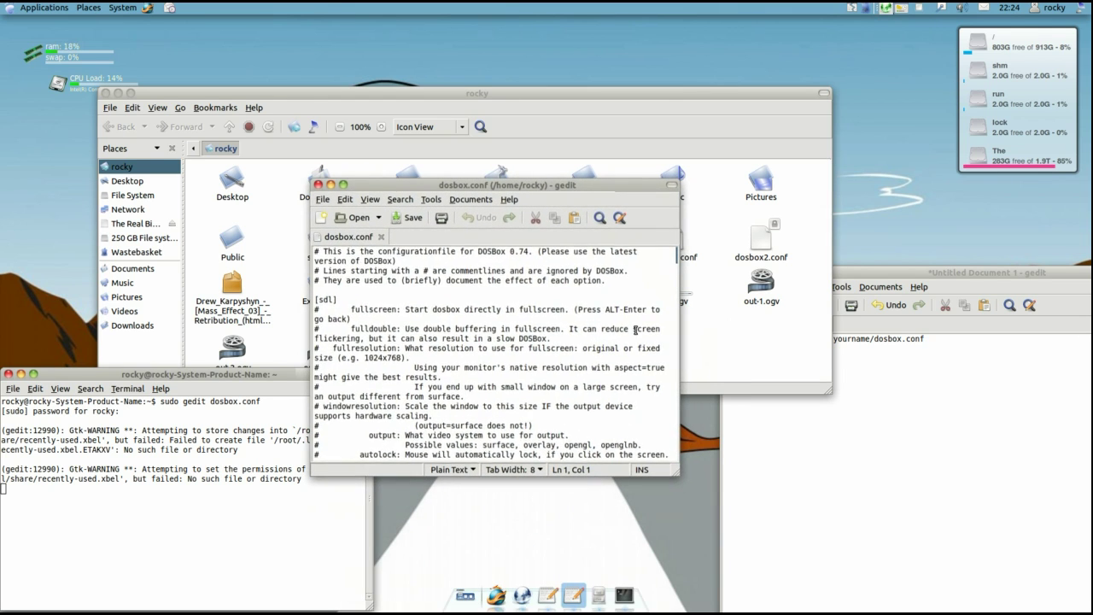
left_click_drag(681, 268, 679, 419)
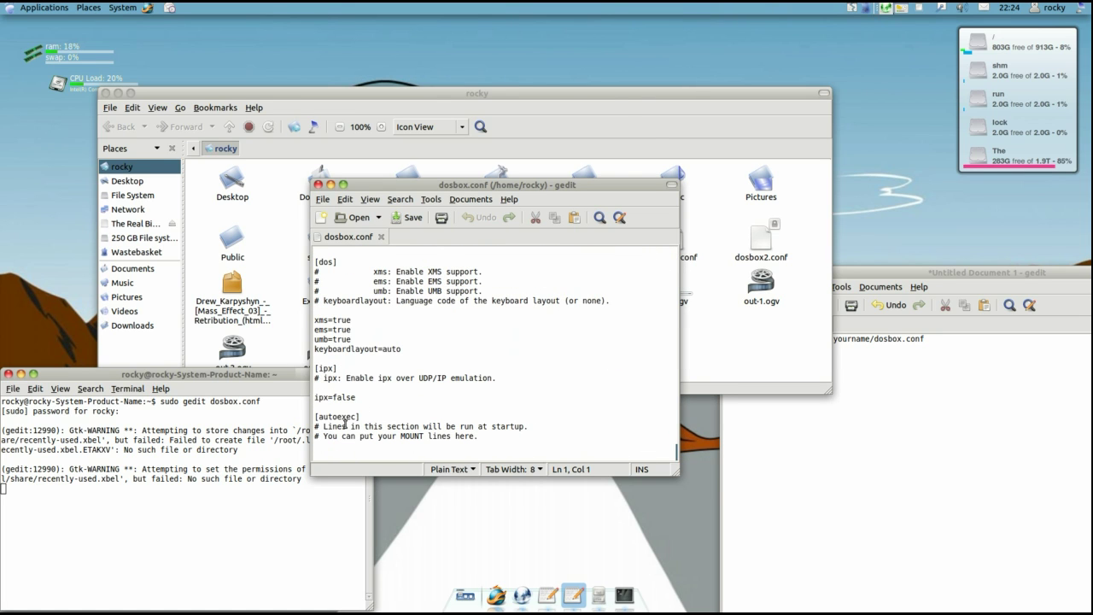
left_click(596, 441)
key("Return")
key("Return")
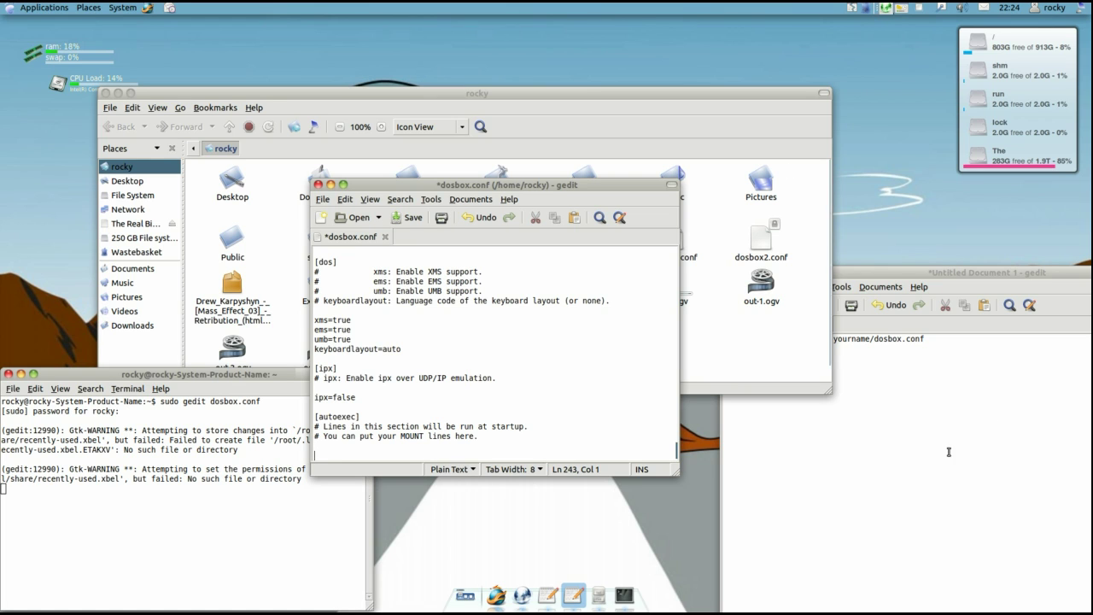
left_click(855, 401)
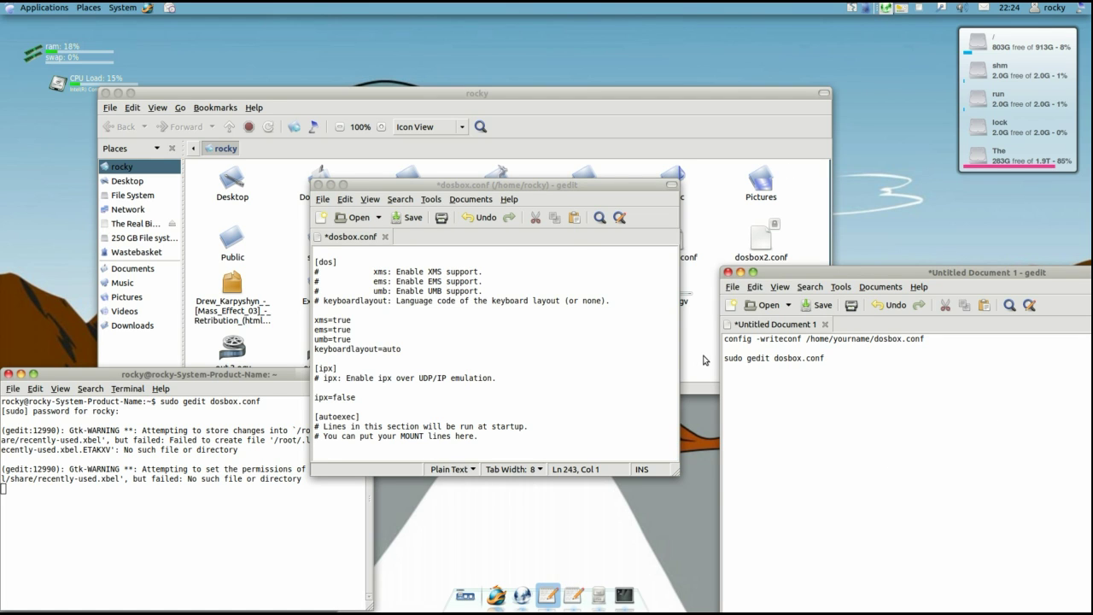
Open dosbox2.conf and copy its 'mount c' and 'c:' lines.
left_click(702, 357)
left_click(757, 246)
double_click(758, 246)
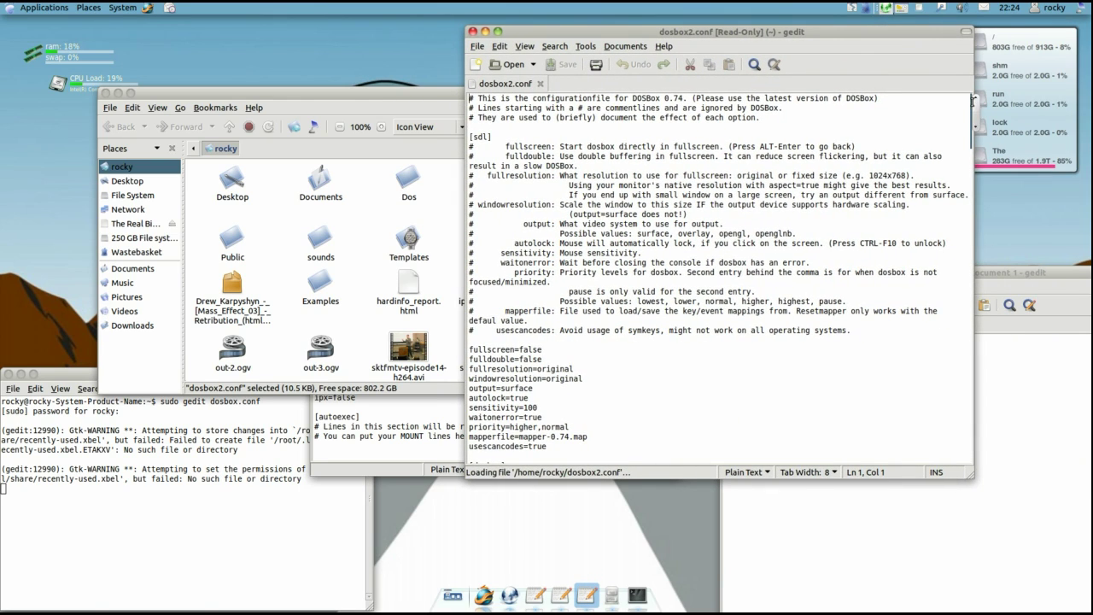
left_click_drag(976, 100, 957, 453)
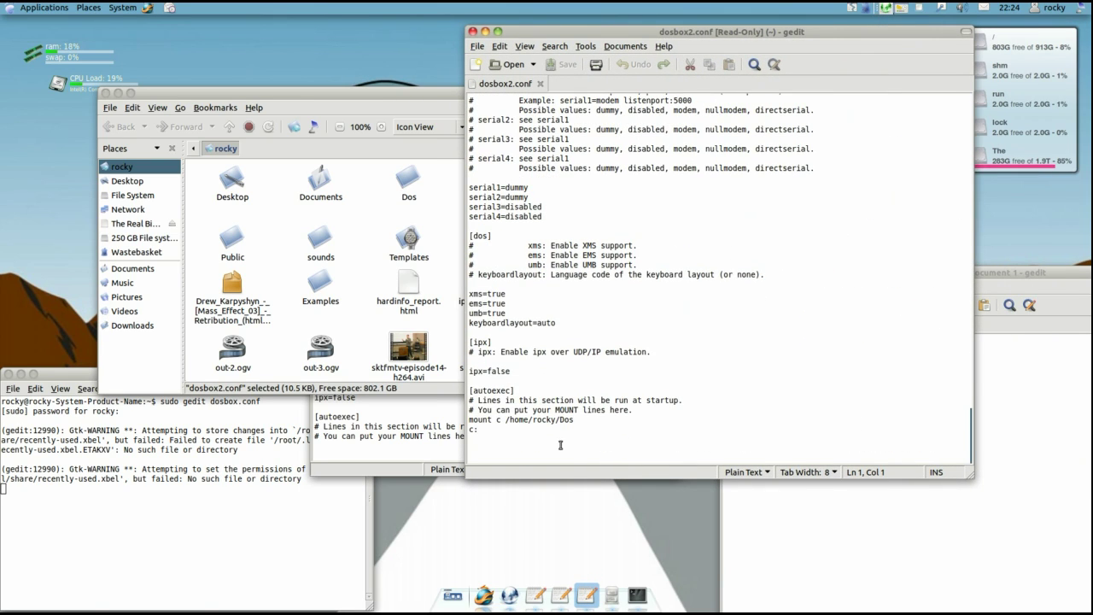
left_click_drag(568, 440, 465, 424)
right_click(465, 424)
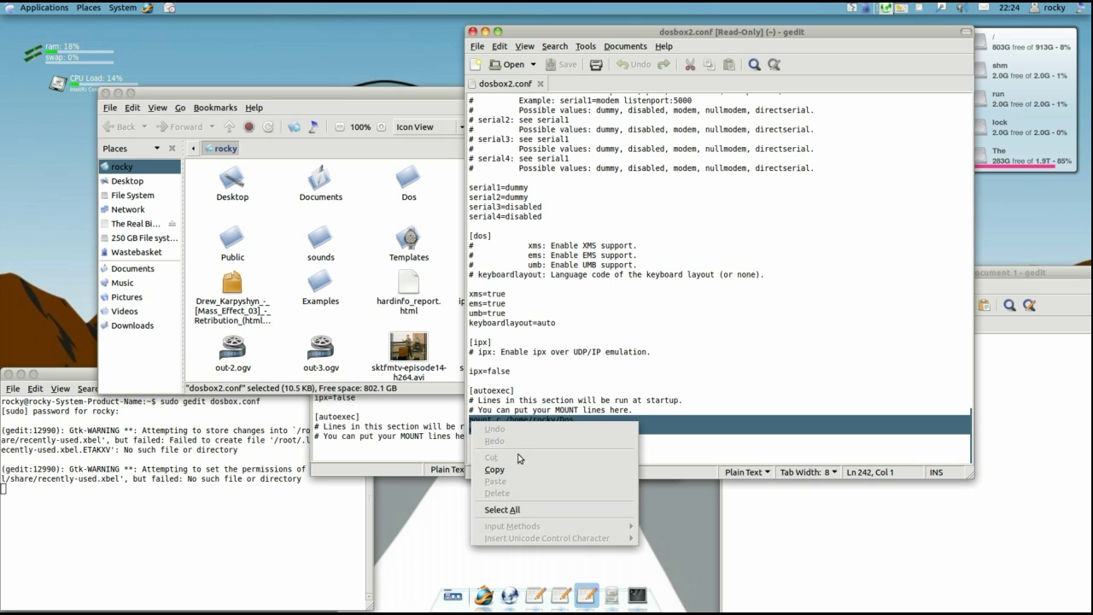
left_click(522, 472)
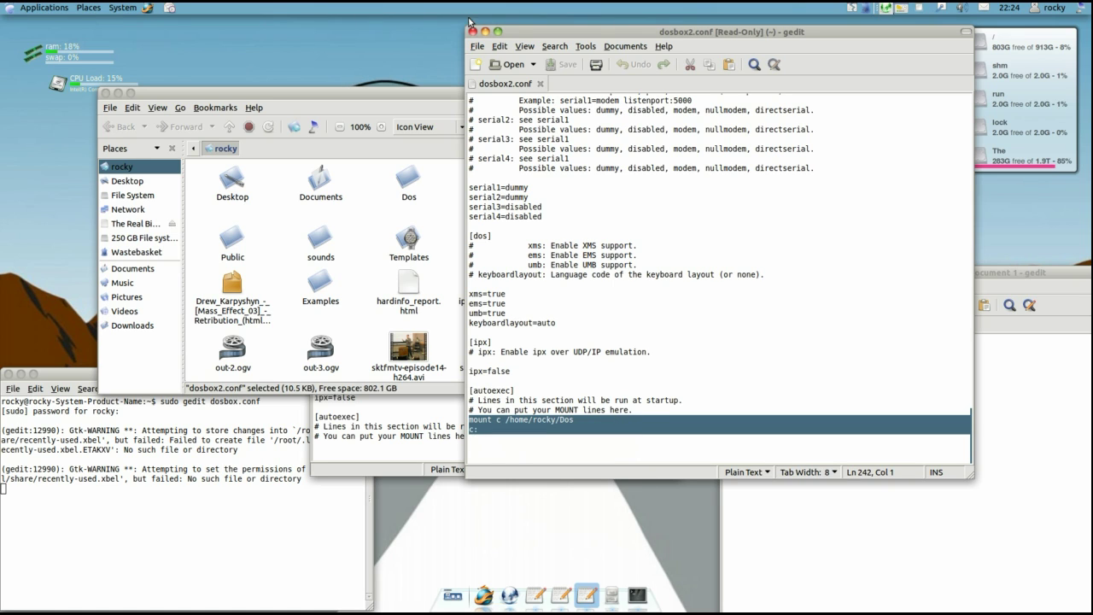
Paste the two mount lines into dosbox.conf's [autoexec] section and save the file.
left_click(350, 451)
key("ctrl+v")
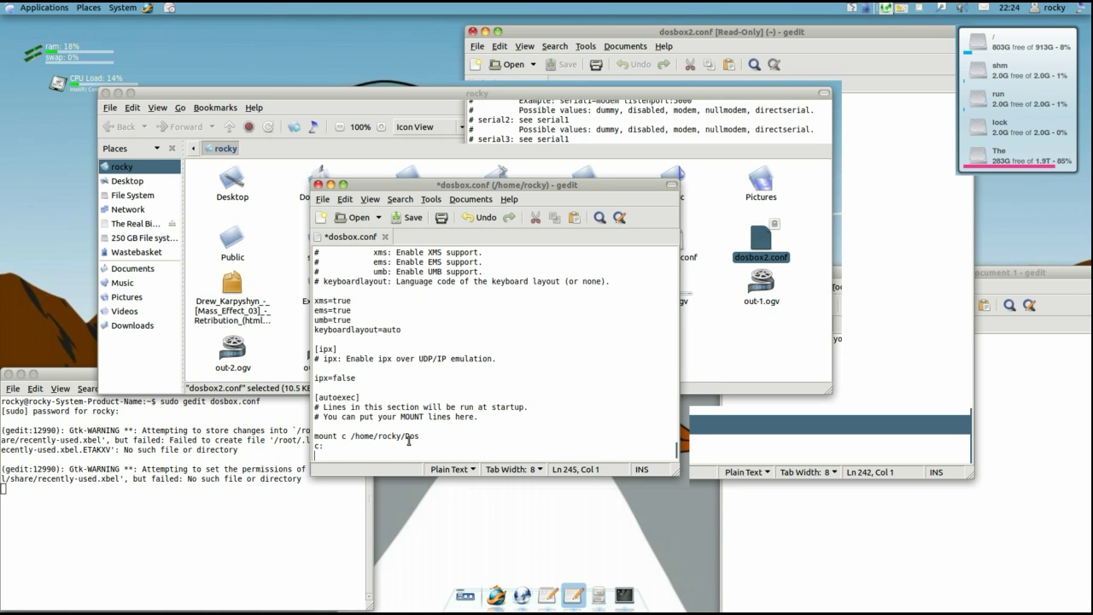
left_click(736, 346)
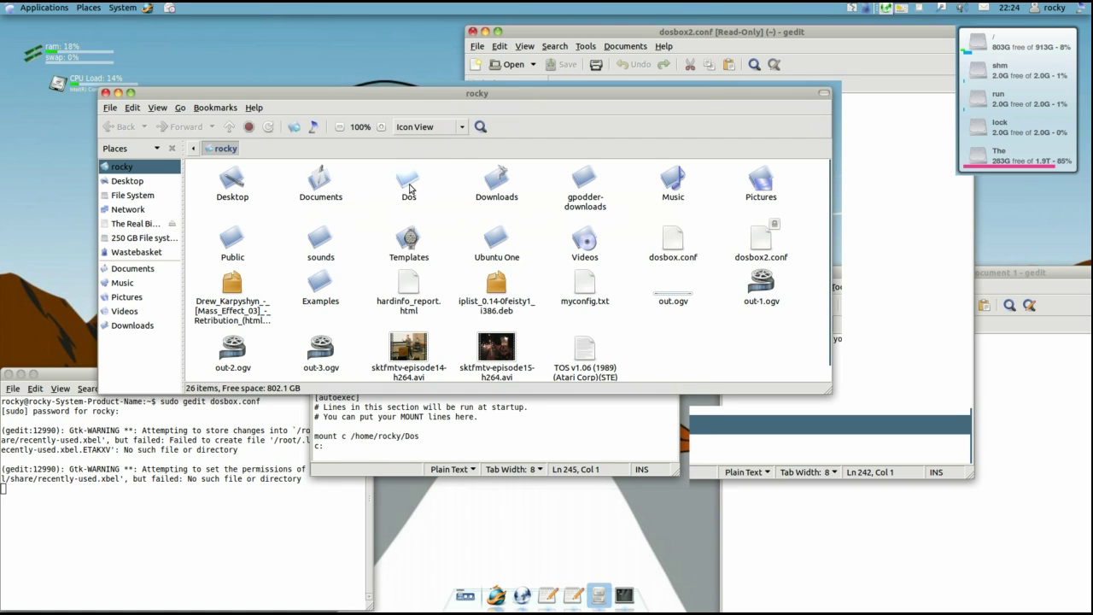
left_click(410, 448)
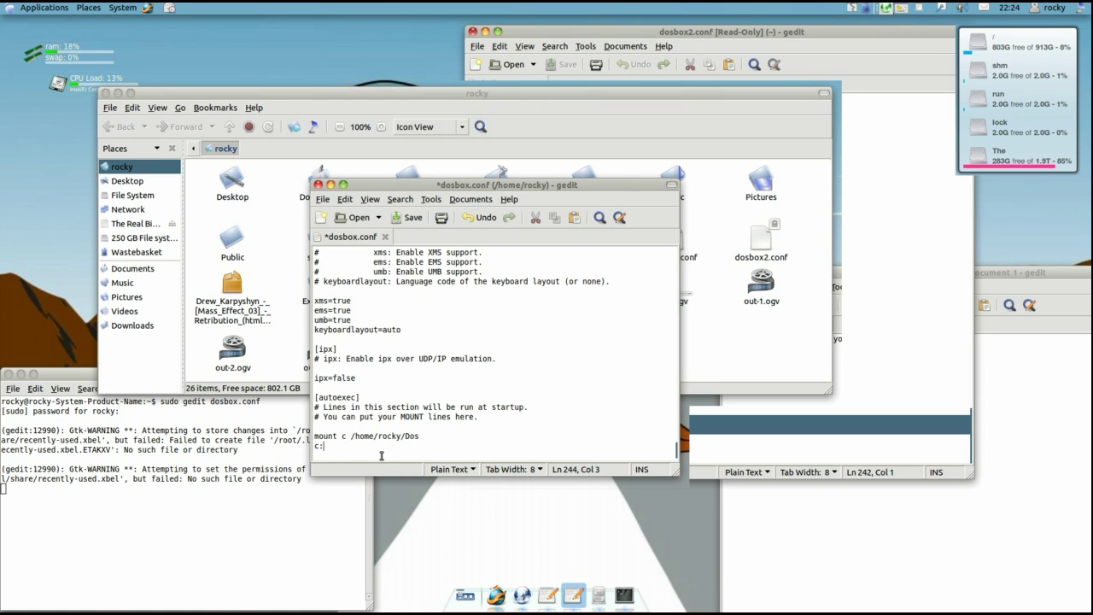
left_click(325, 200)
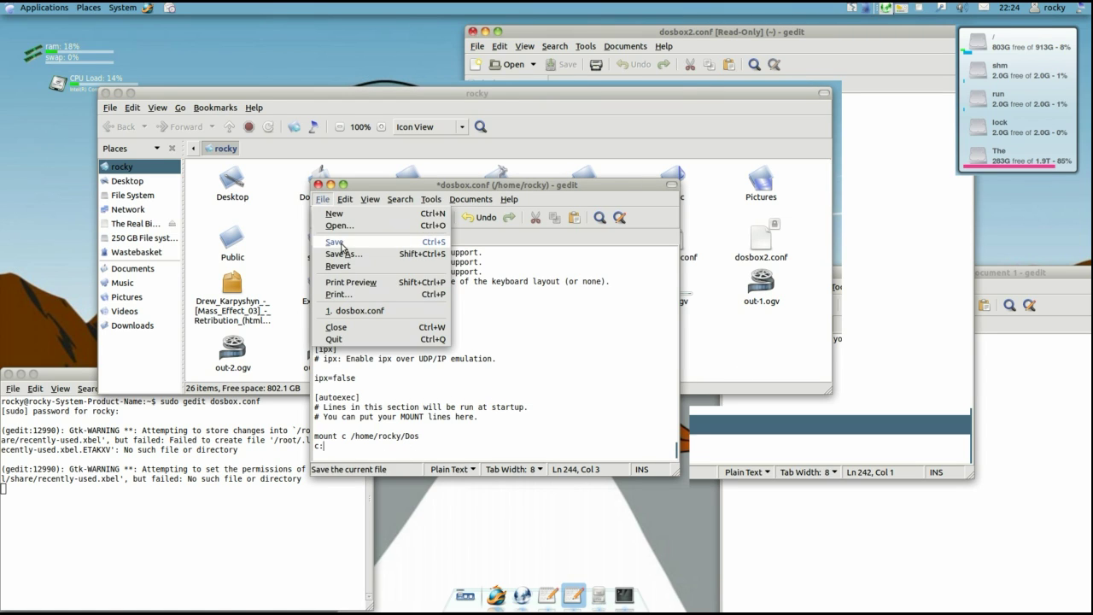
left_click(341, 243)
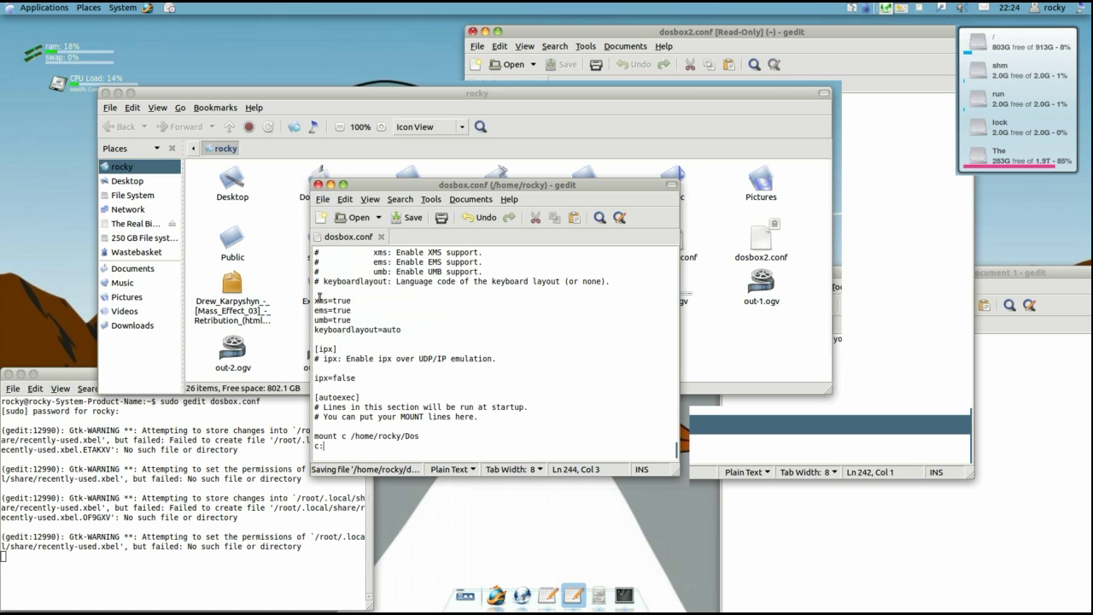
Close the dosbox.conf editor and run dosbox from the terminal, auto-mounting the Dos folder as C:.
left_click(318, 186)
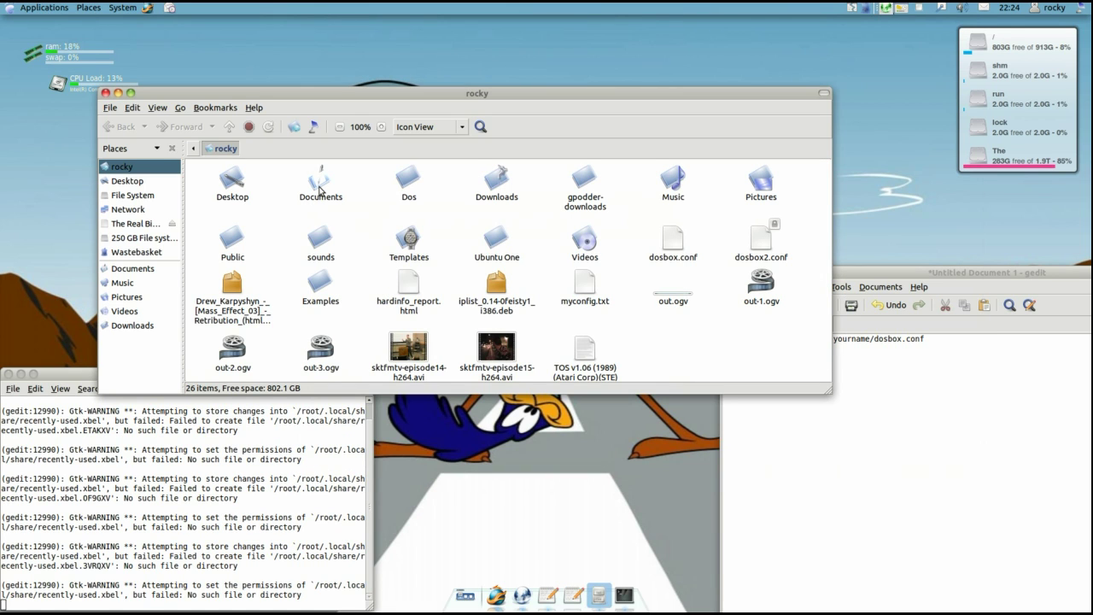
left_click(188, 374)
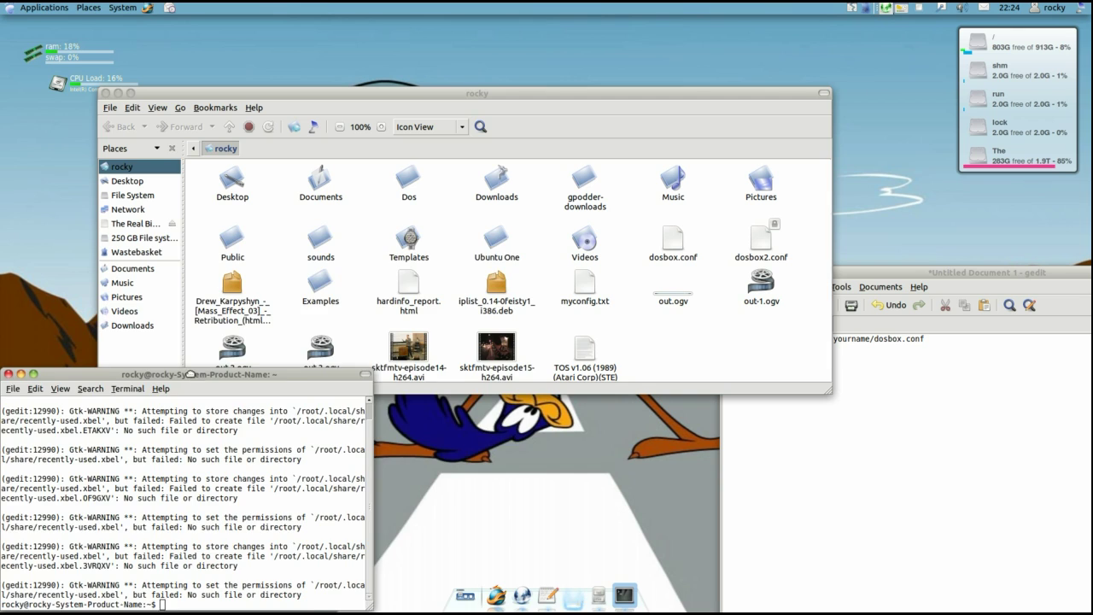
left_click_drag(189, 374, 350, 236)
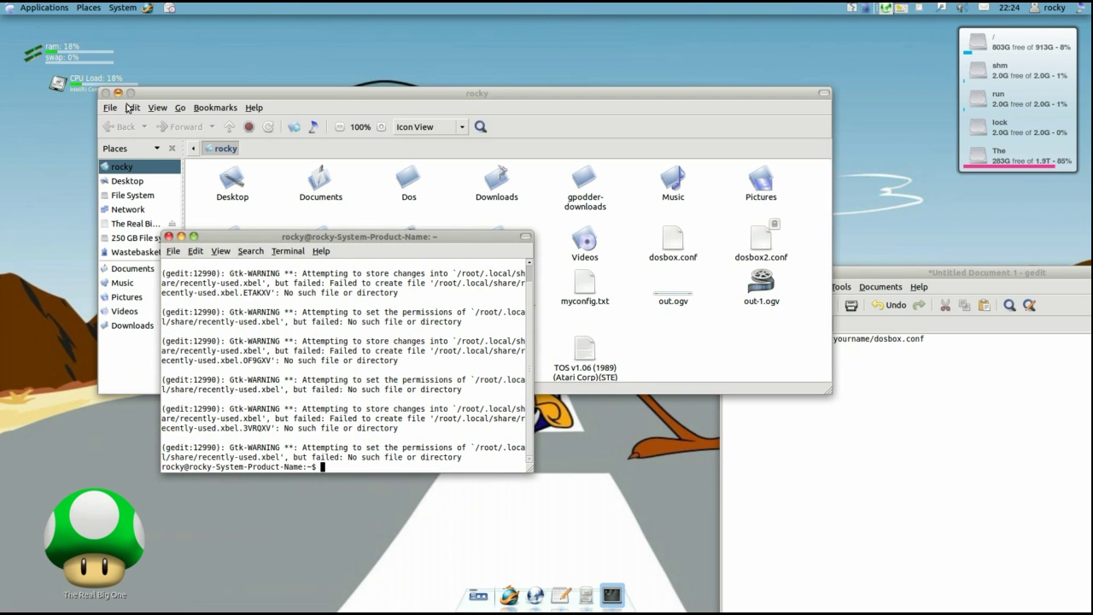
type("do")
type("sbox")
key("Return")
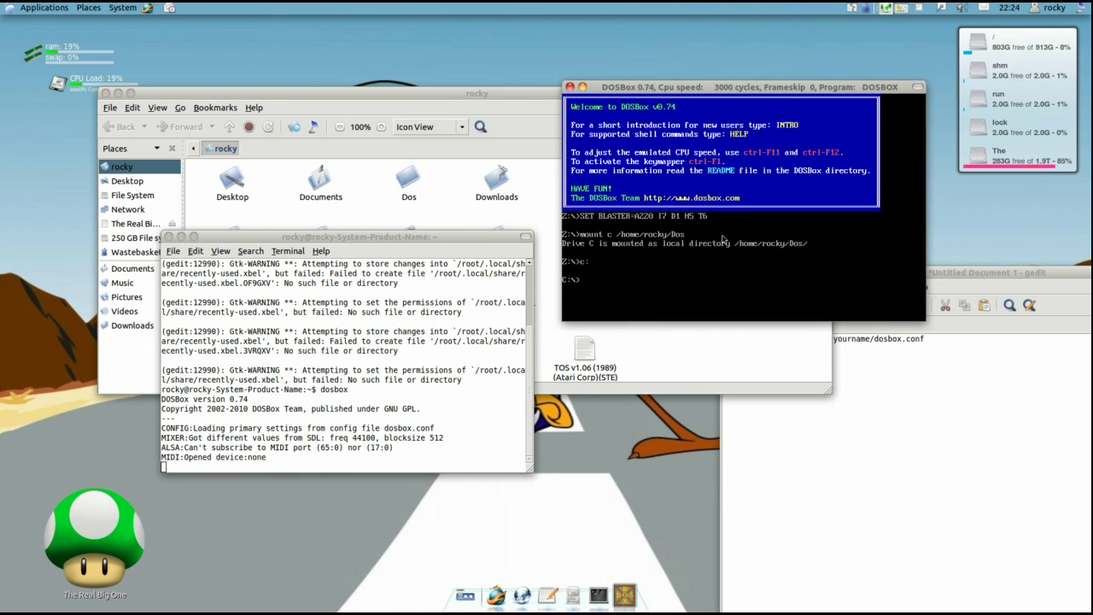
Minimise the terminal, look inside the Dos folder, then close the file manager.
left_click(181, 237)
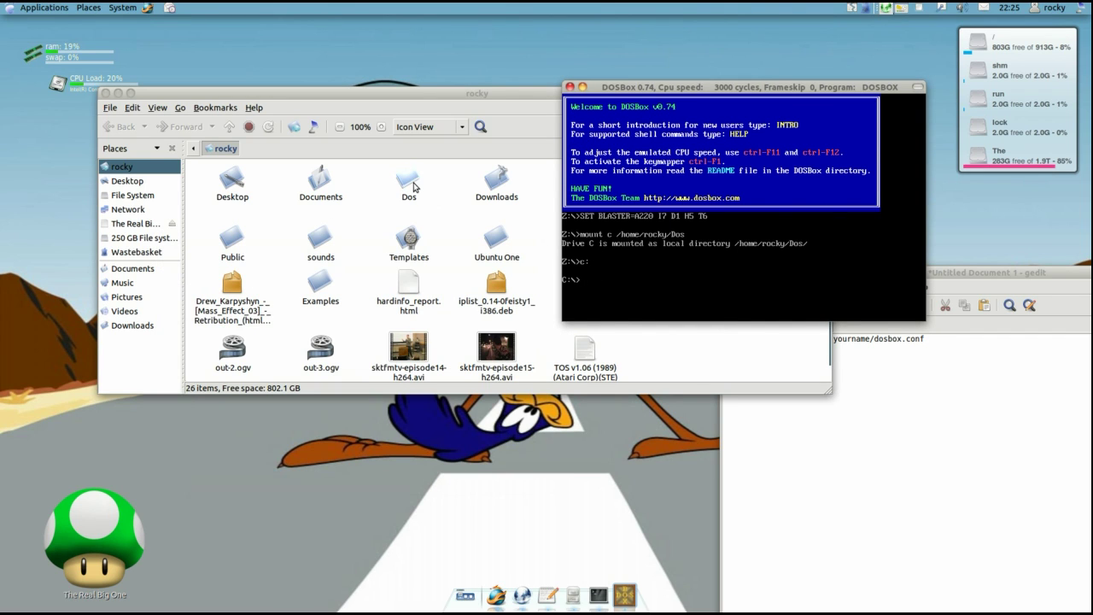
left_click(419, 189)
double_click(406, 181)
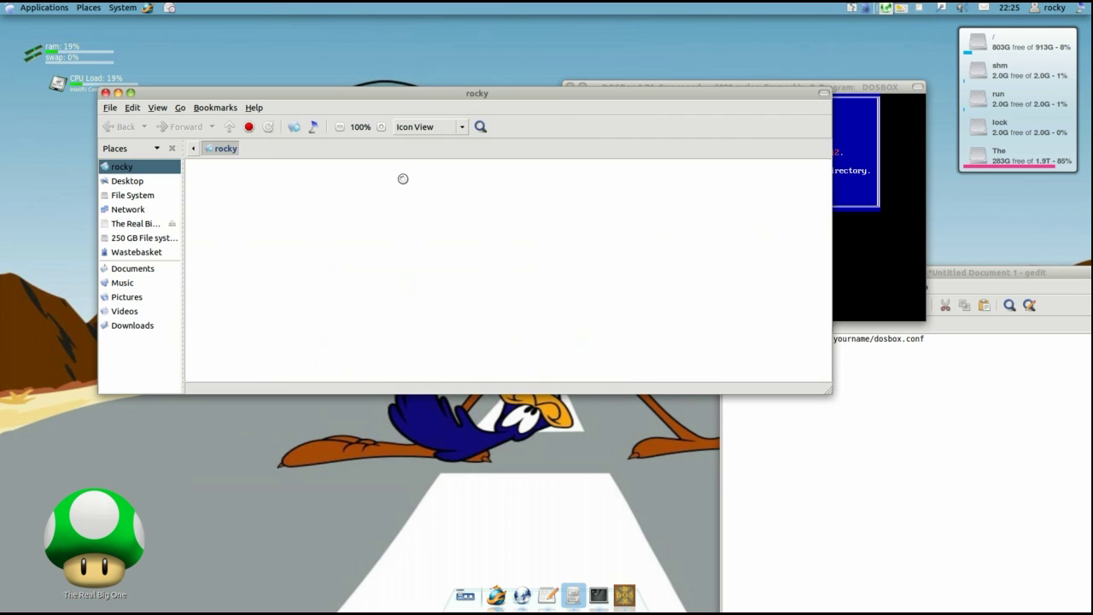
left_click(118, 126)
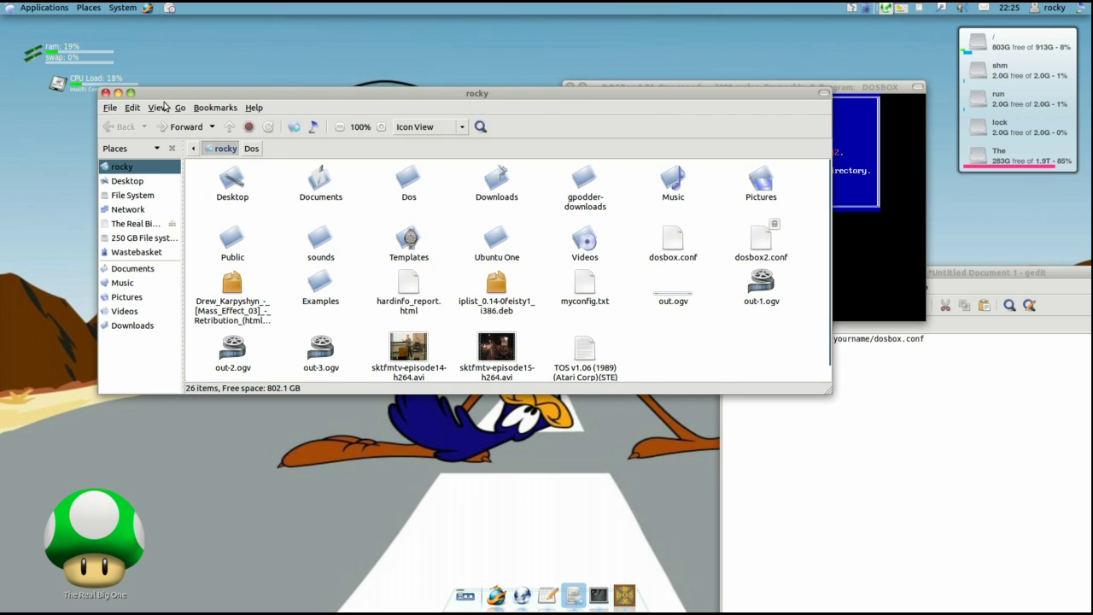
left_click(106, 92)
type("d")
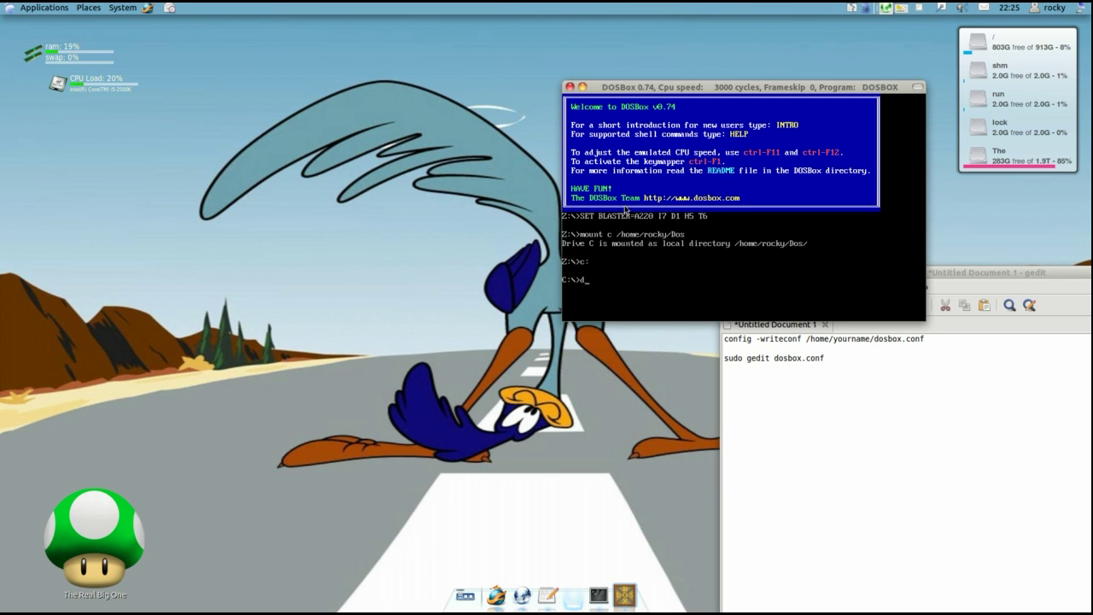
List drive C with dir, close the untitled notes, then cd fwdizzy and run dizzy.
type("ir")
key("Return")
left_click(727, 275)
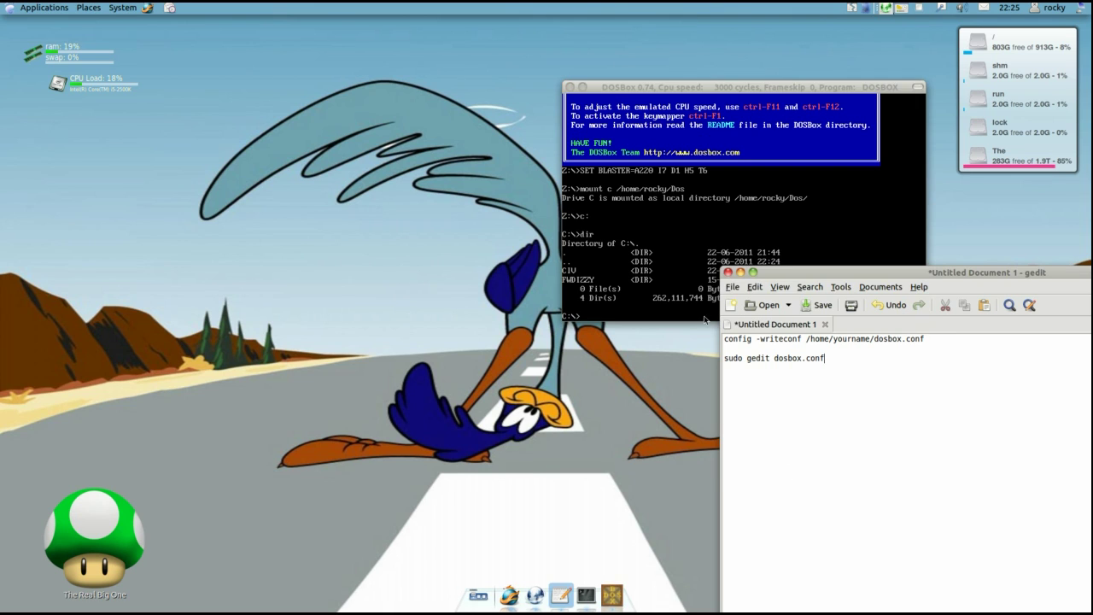
left_click(740, 273)
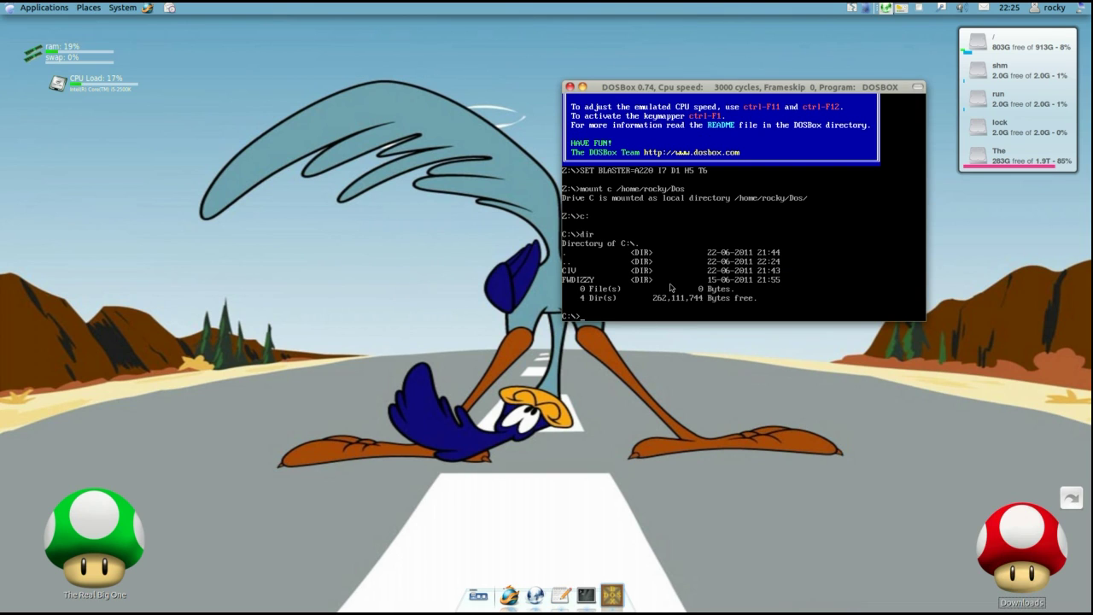
left_click(564, 314)
type("cd fwizzy")
key("Return")
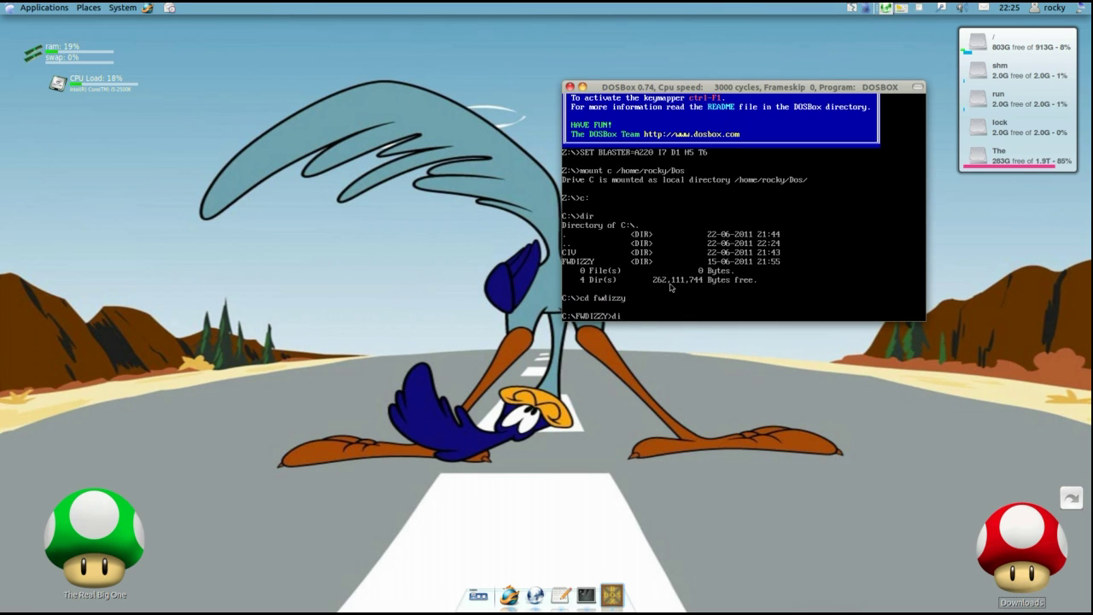
type("zzy")
key("Return")
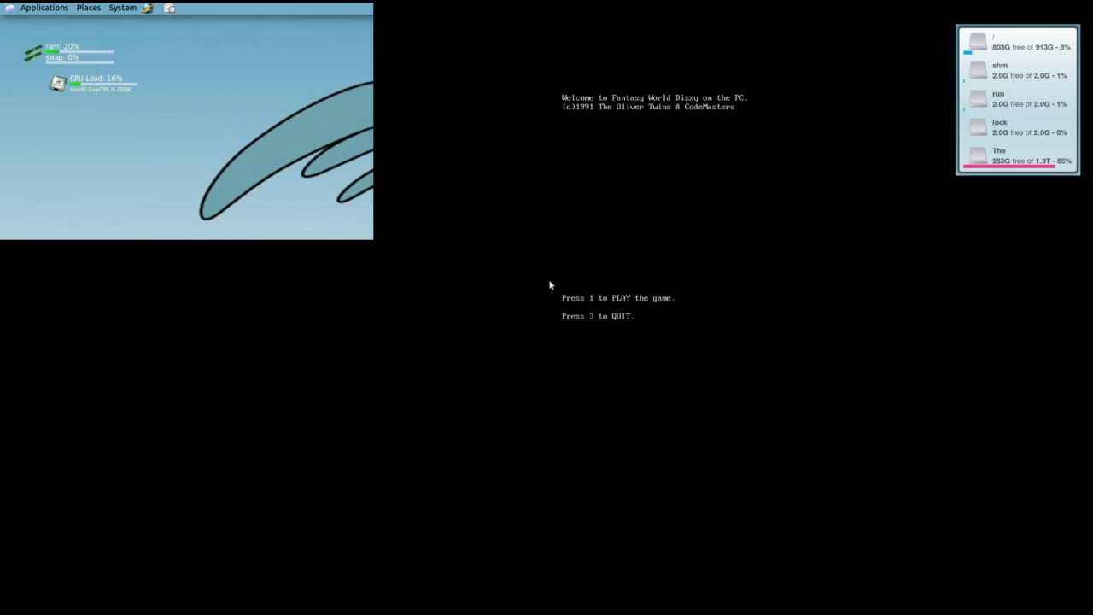
Get past the Dizzy launcher, help and setup screens, and centre the game window.
key("1")
key("Return")
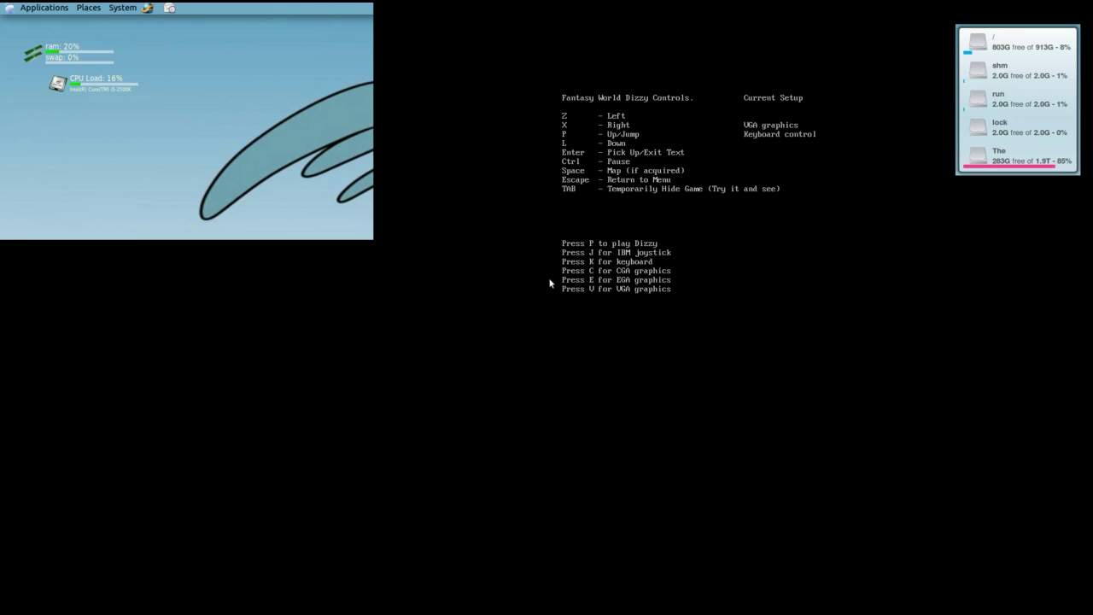
key("p")
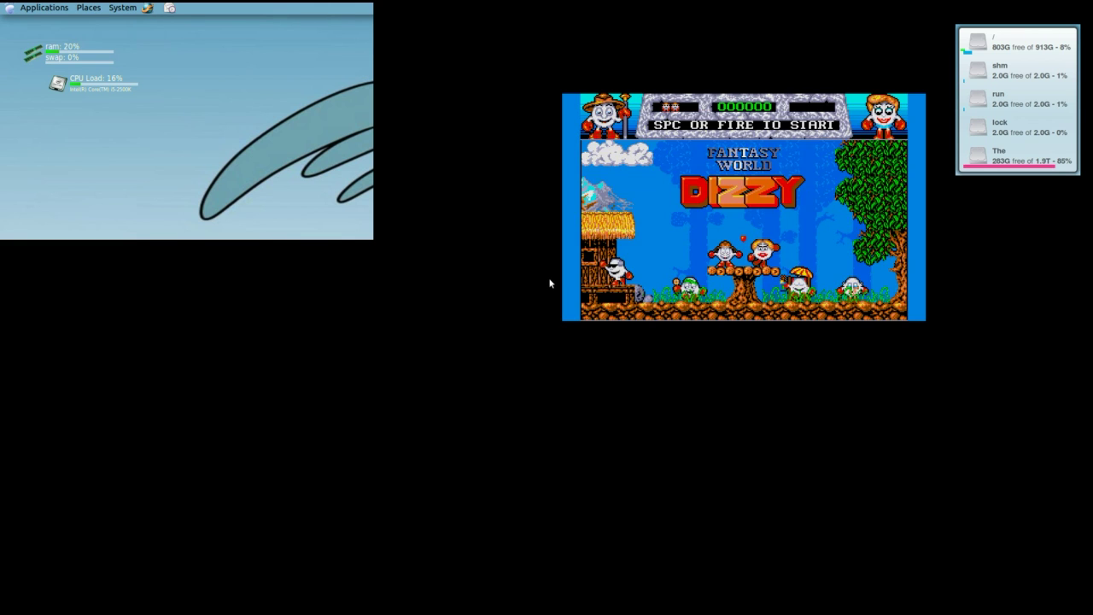
key("space")
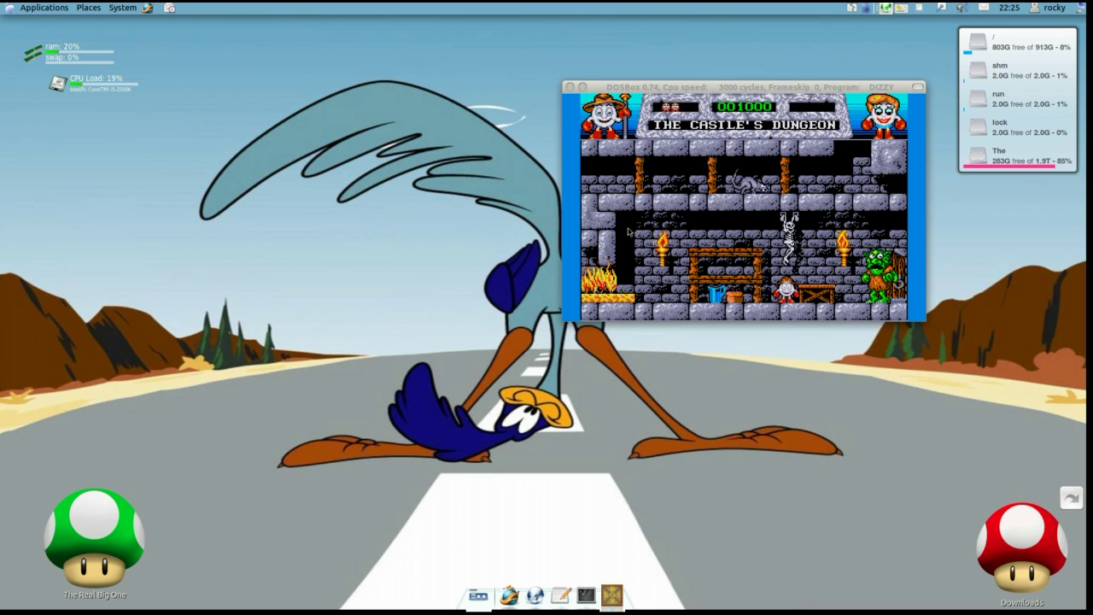
mouse_move(679, 96)
left_mouse_down()
mouse_move(593, 112)
mouse_move(595, 143)
left_mouse_up()
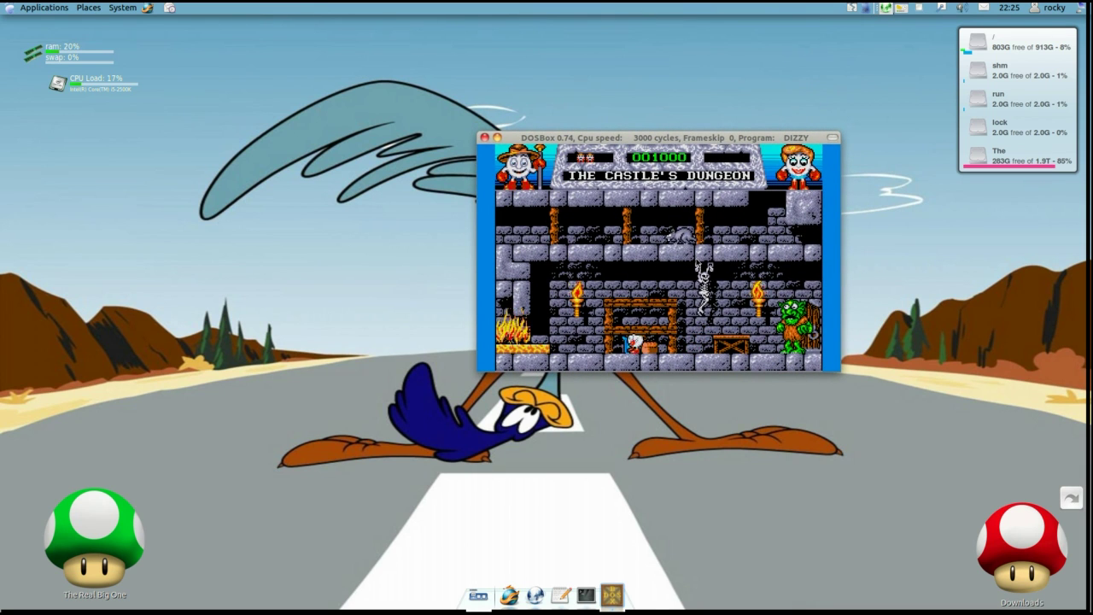
Swap the apple for the jug of cold water, douse the fire, and retrieve the apple.
key("Return")
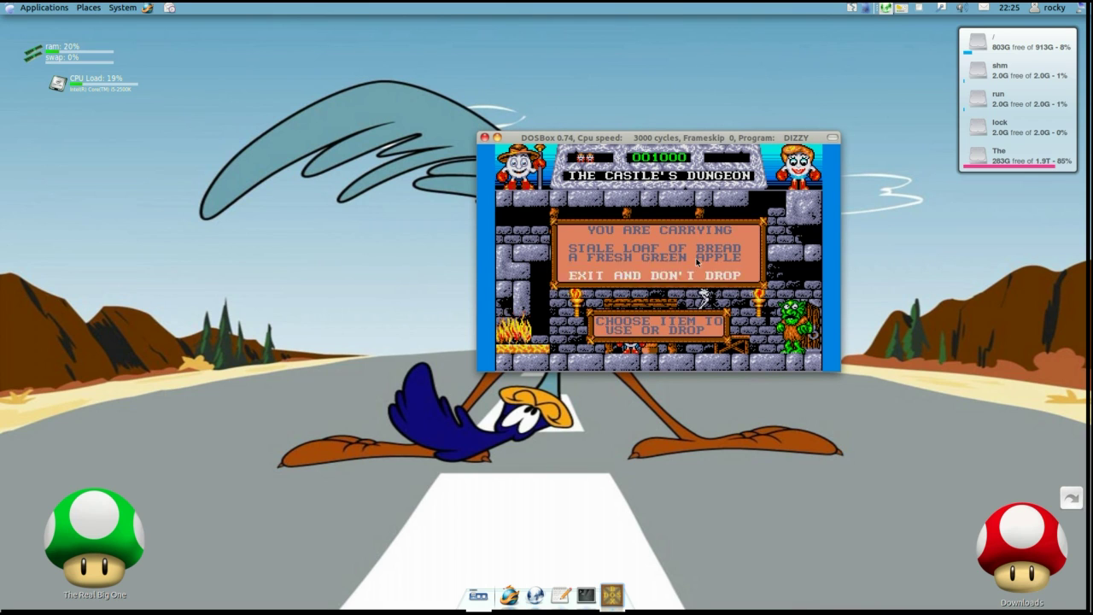
key("Return")
key("Return")
key("Return")
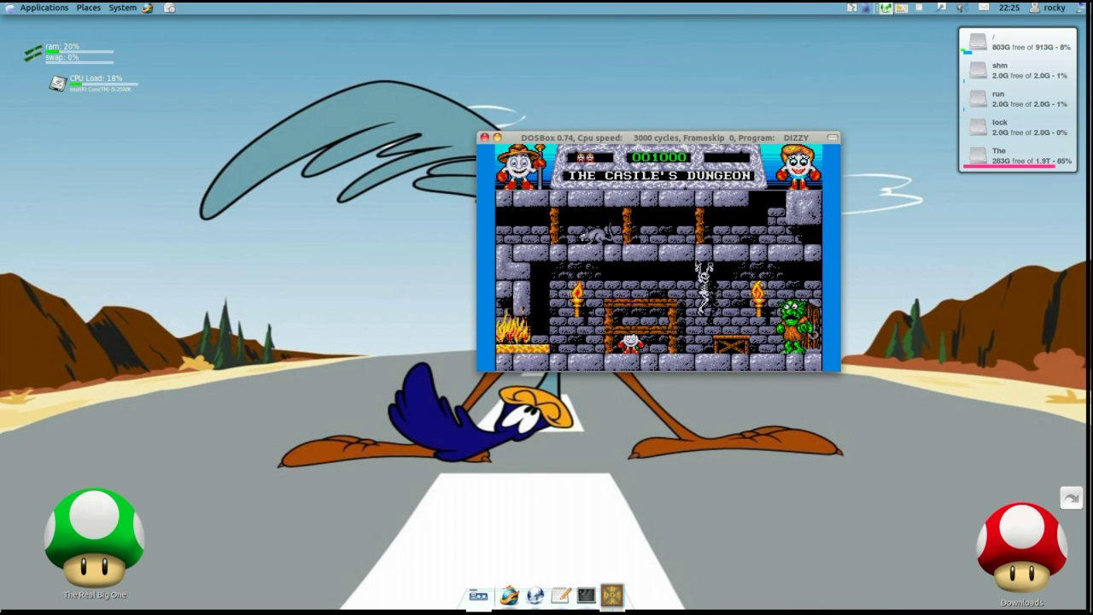
key("Left")
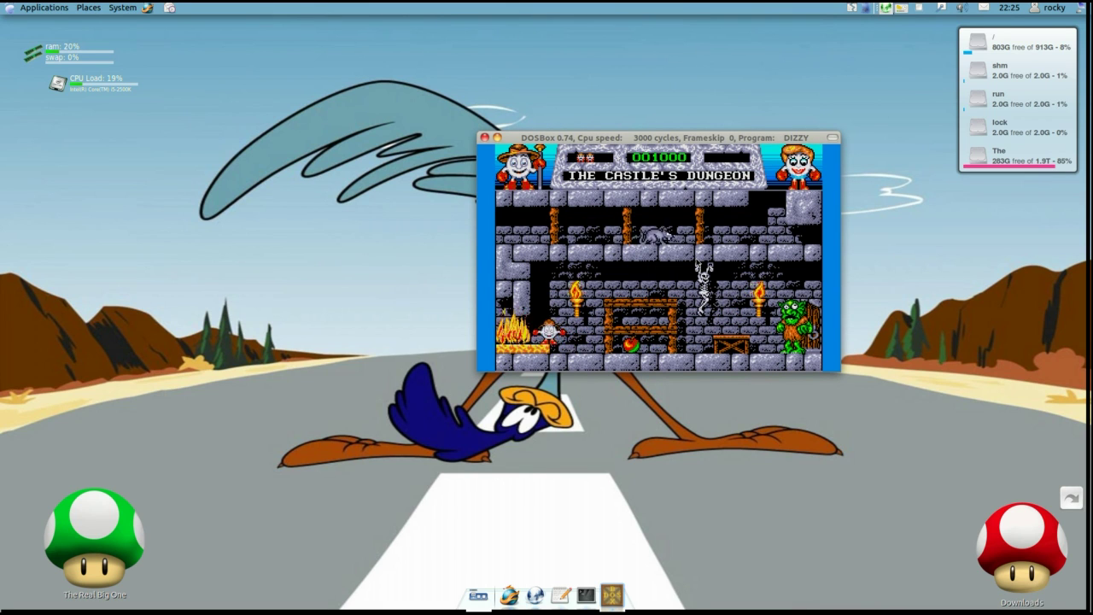
key("Return")
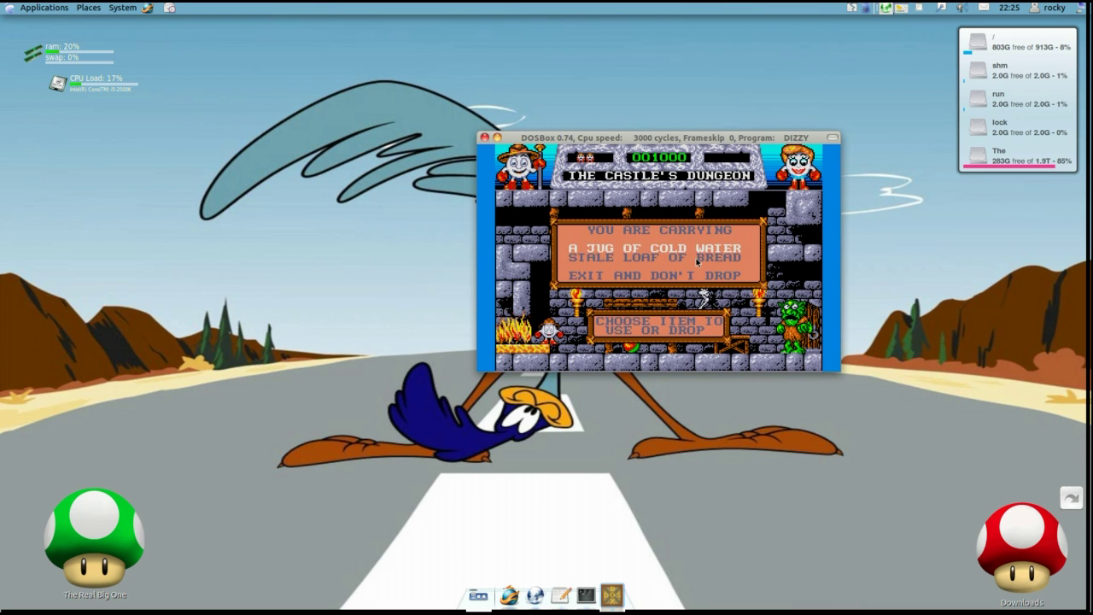
key("Return")
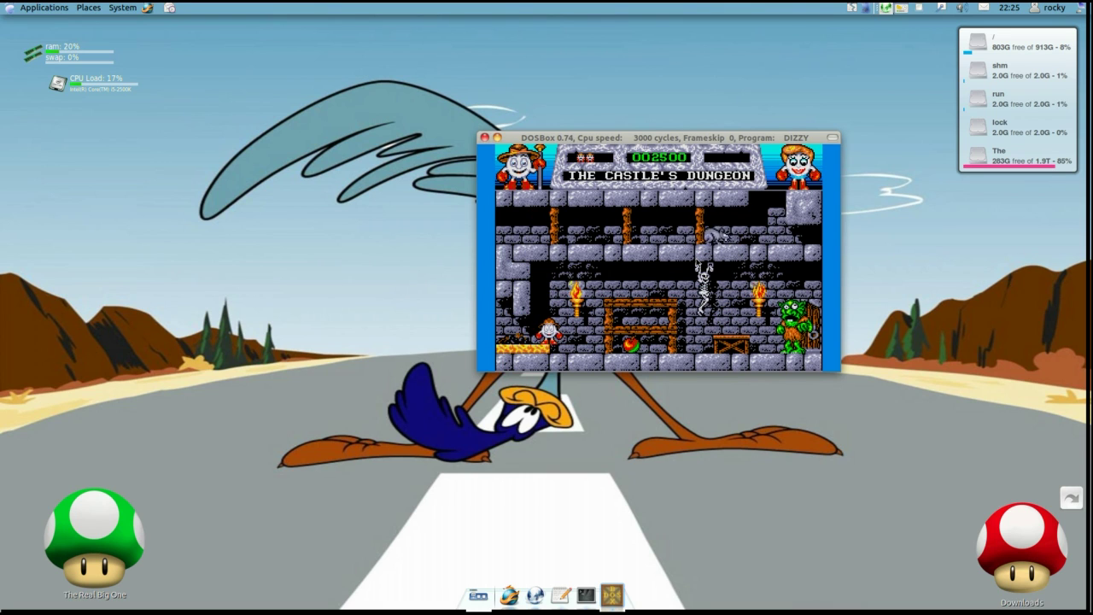
key("Right")
key("Return")
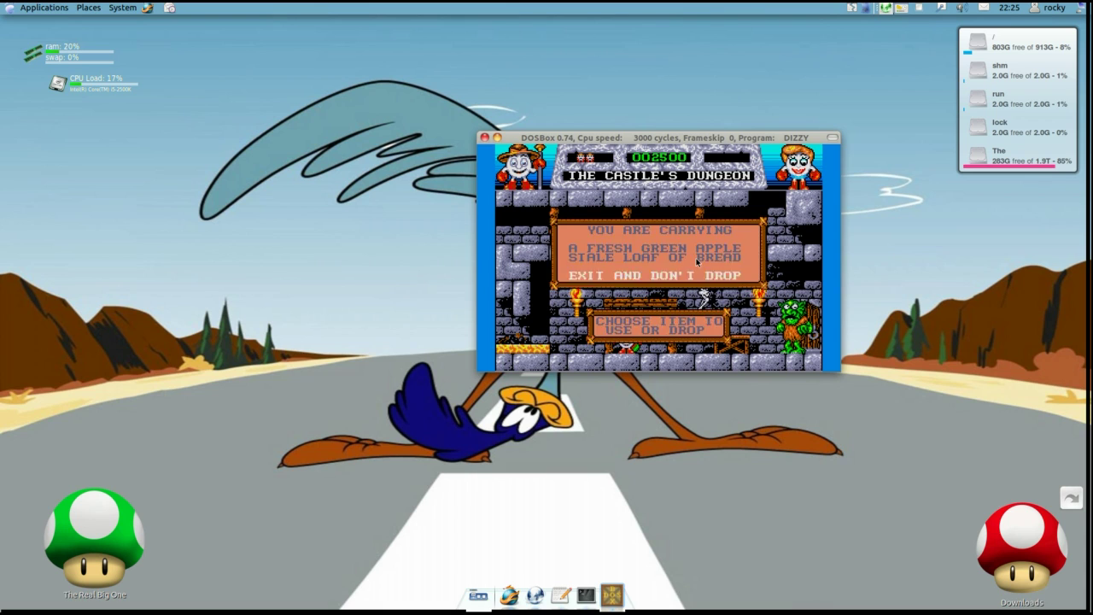
key("Return")
Give the troll the stale loaf of bread and dismiss its messages.
key("Right")
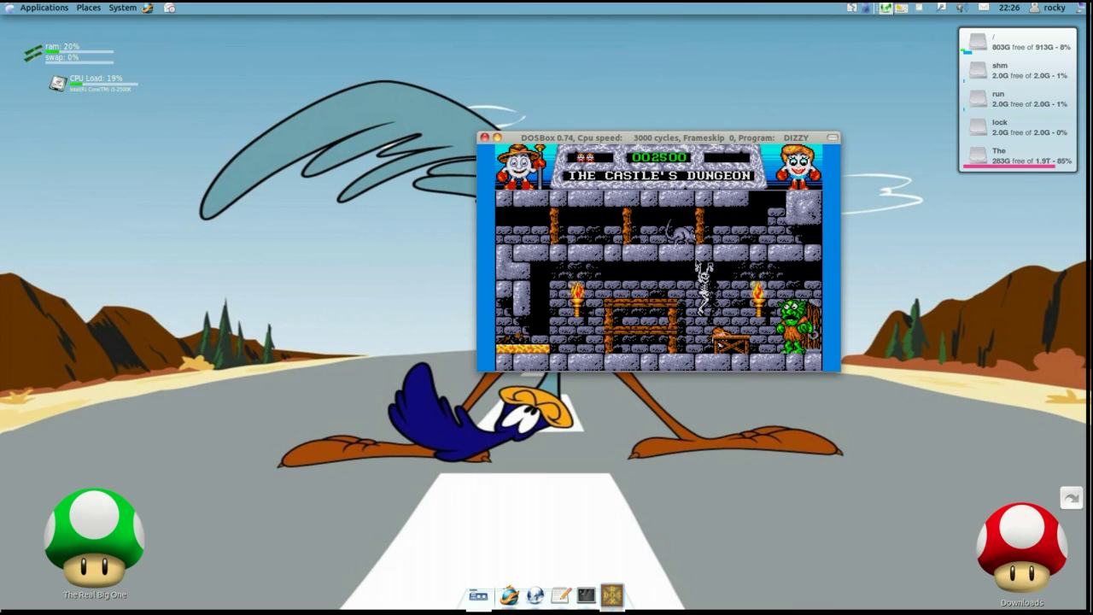
key("Return")
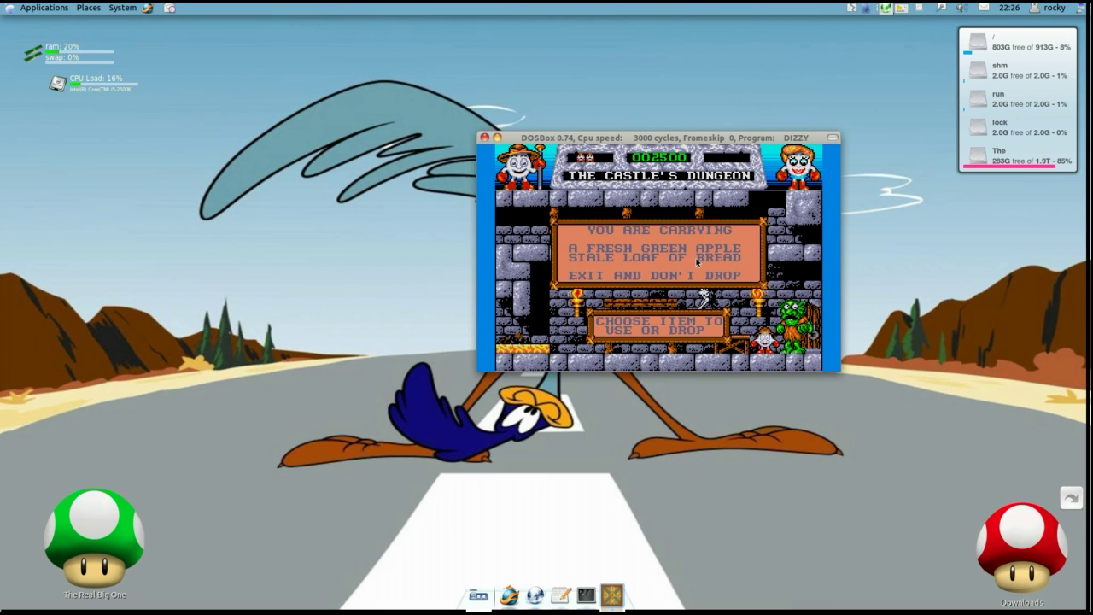
key("Right")
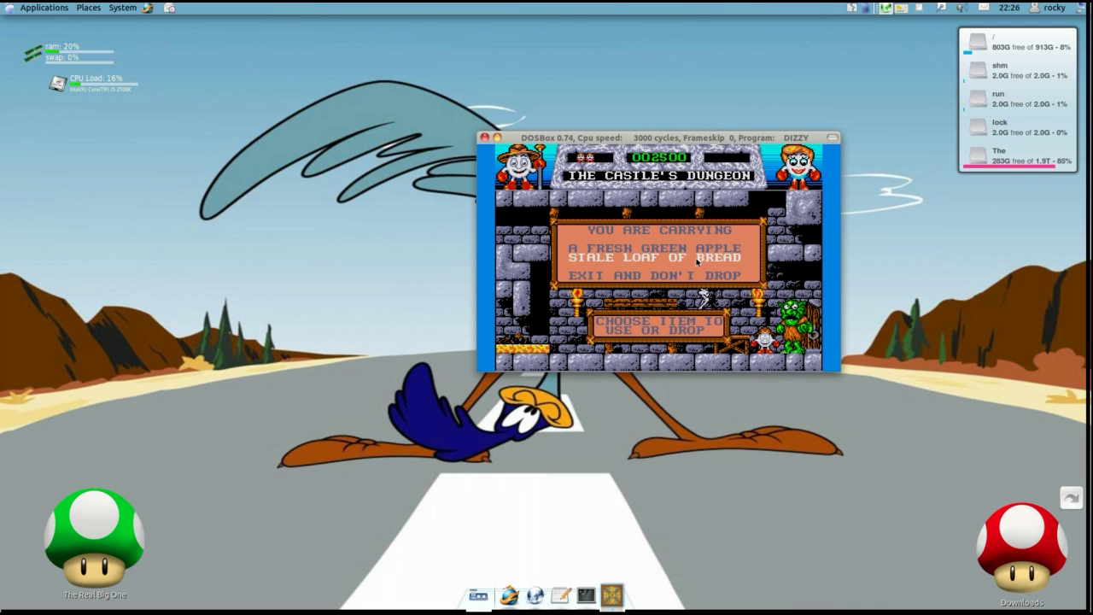
key("Return")
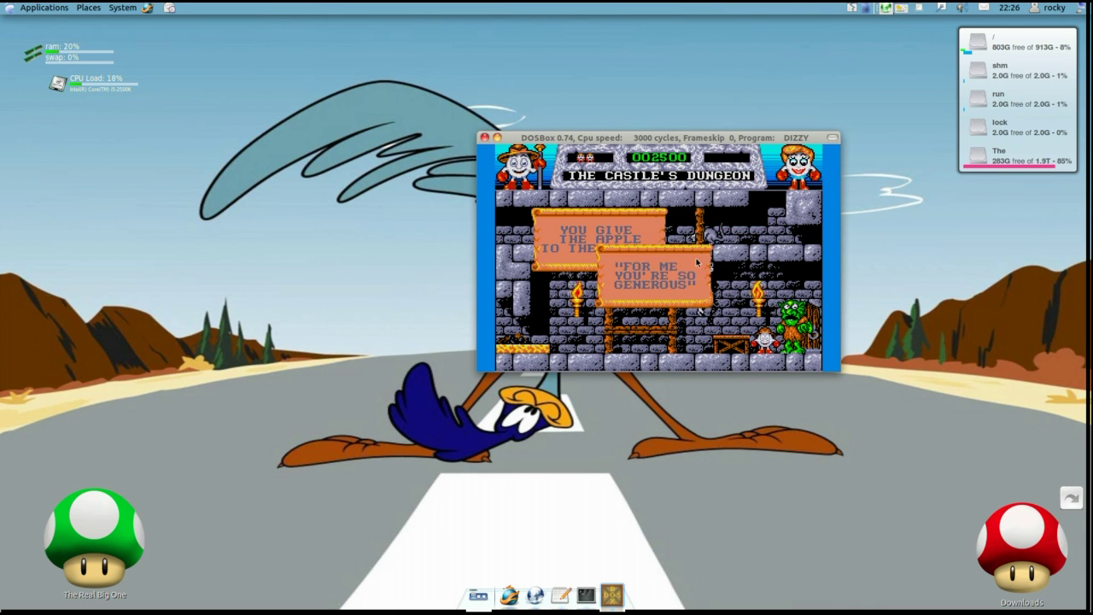
key("Return")
key("Return")
key("Left")
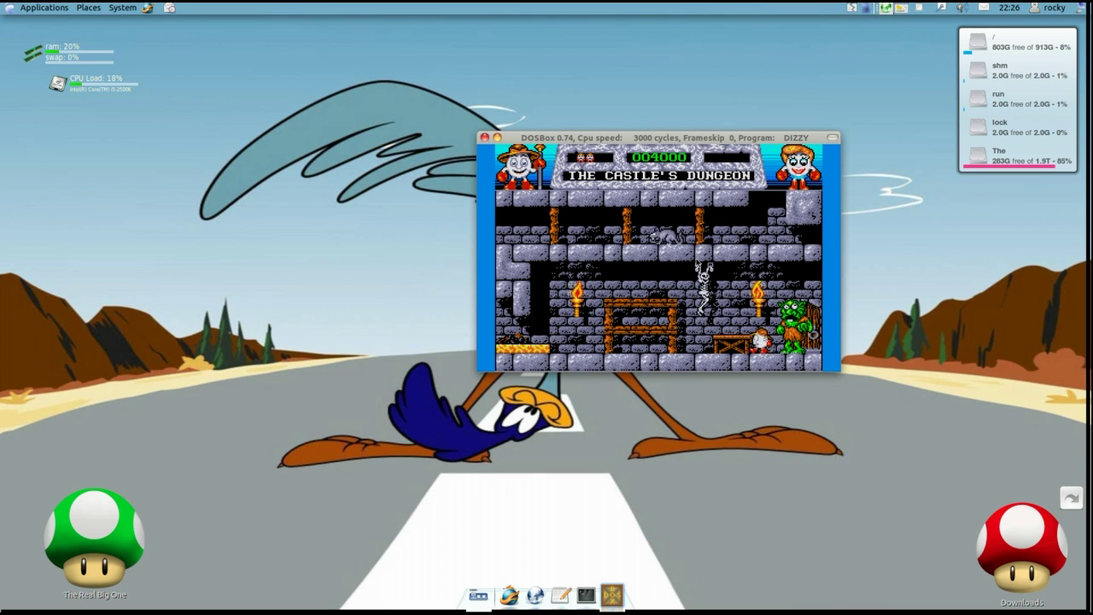
Jump across the ledges and walk left into the Smuggler's Hideout.
key("Up")
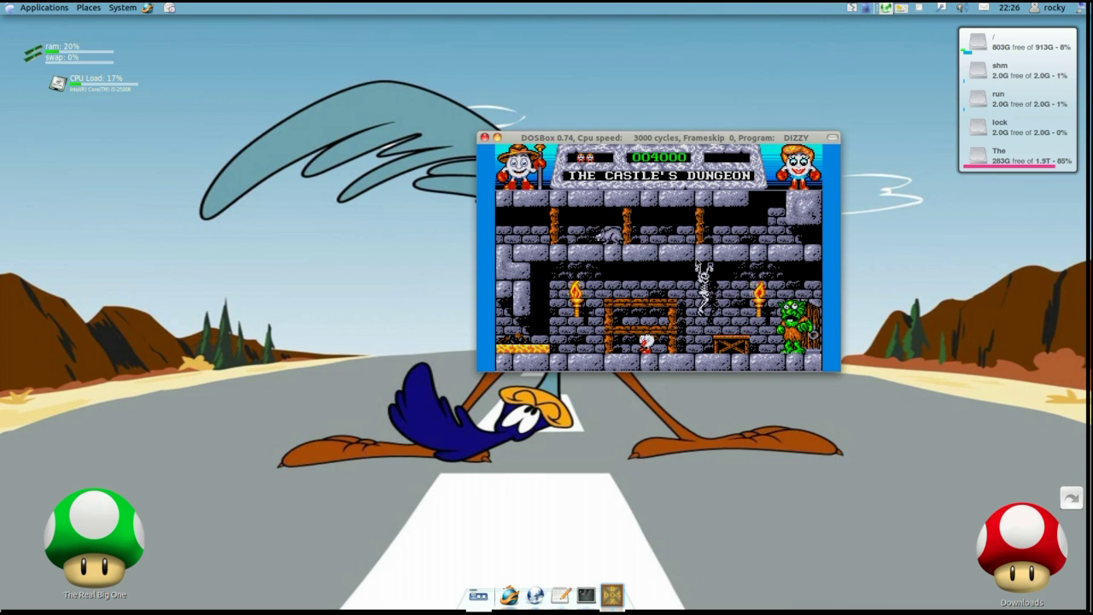
key("Up")
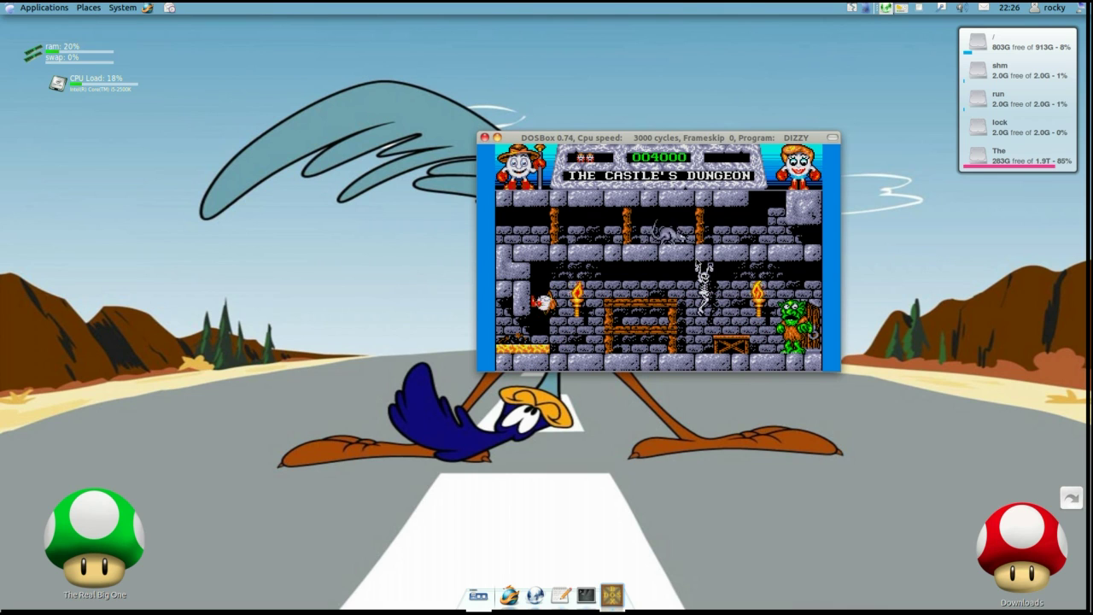
key("Left")
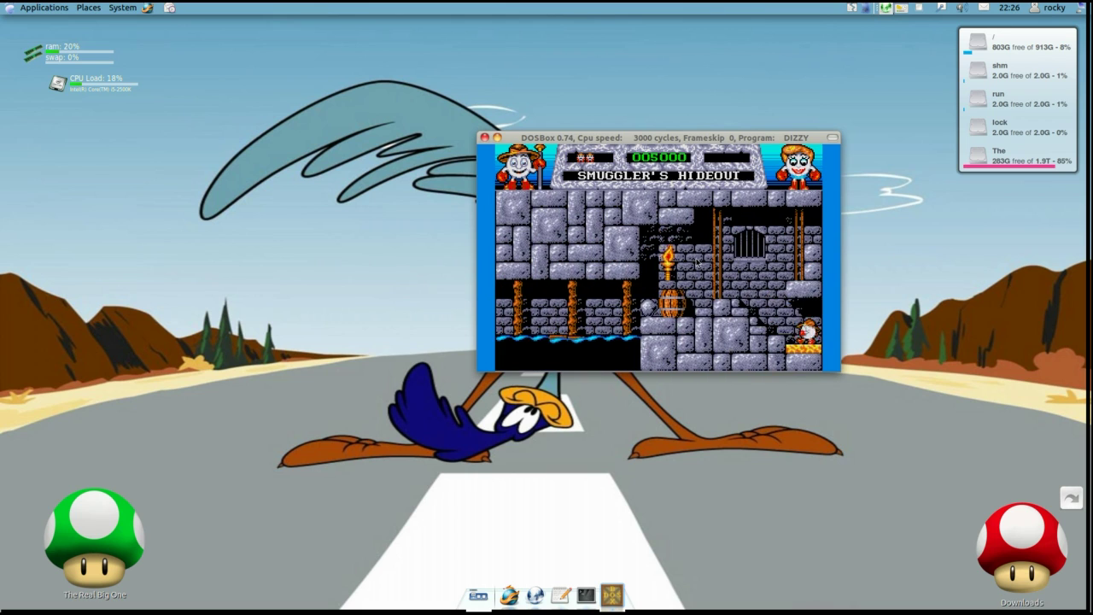
key("Up")
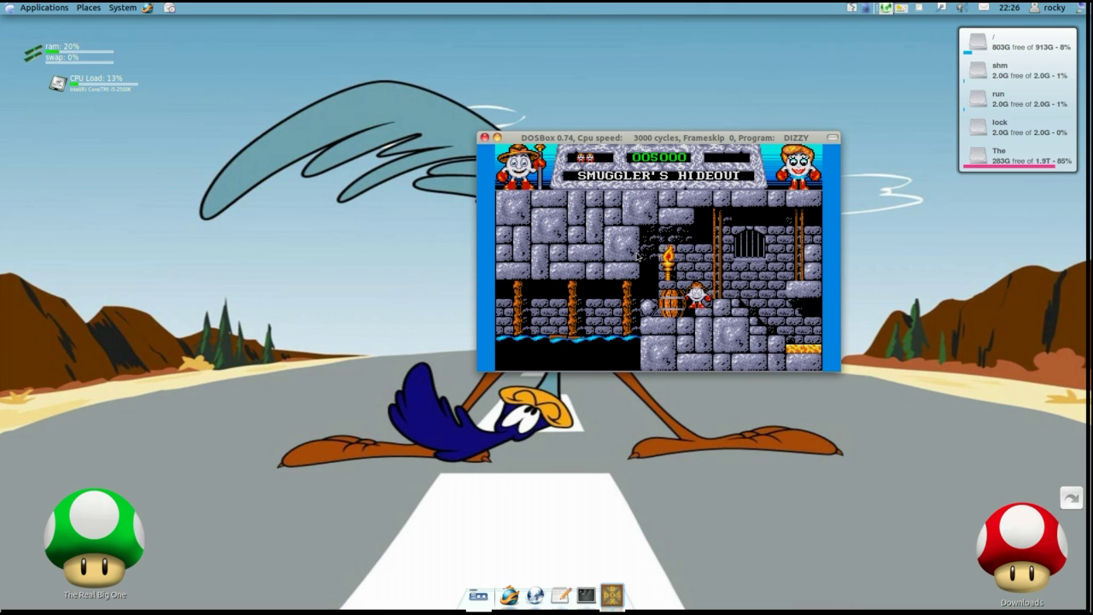
Close the Dizzy window and relaunch dosbox from the terminal.
left_click(484, 138)
left_click(586, 596)
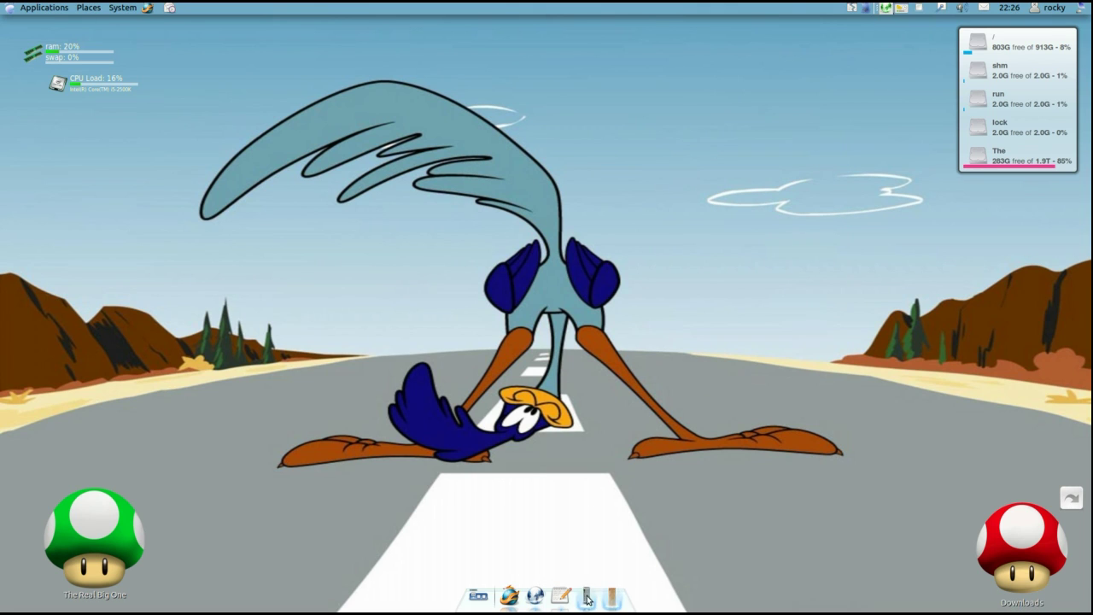
type("dosbox")
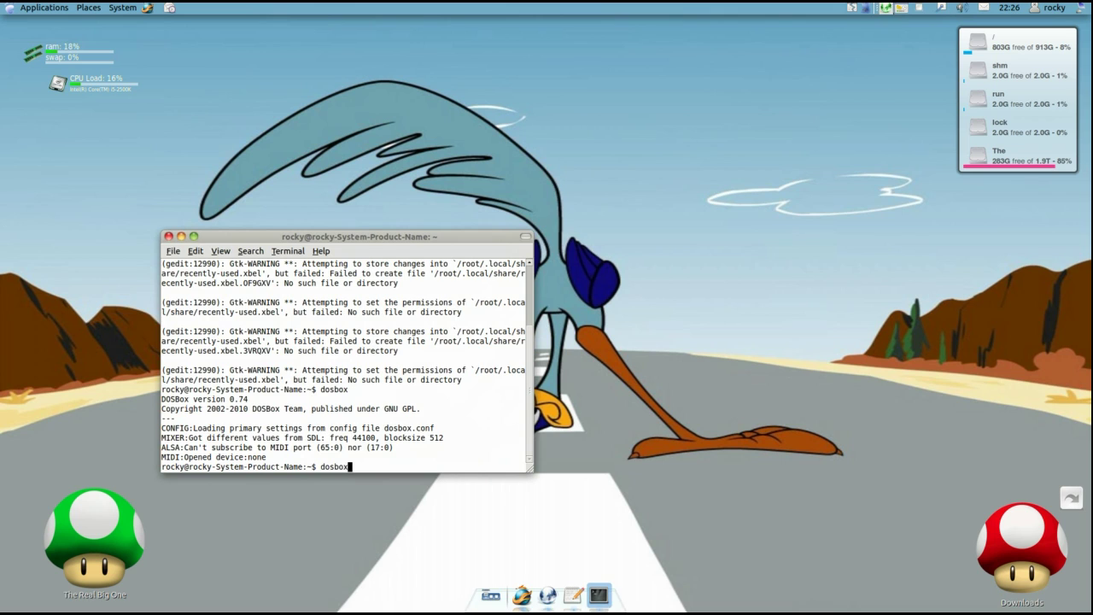
key("Return")
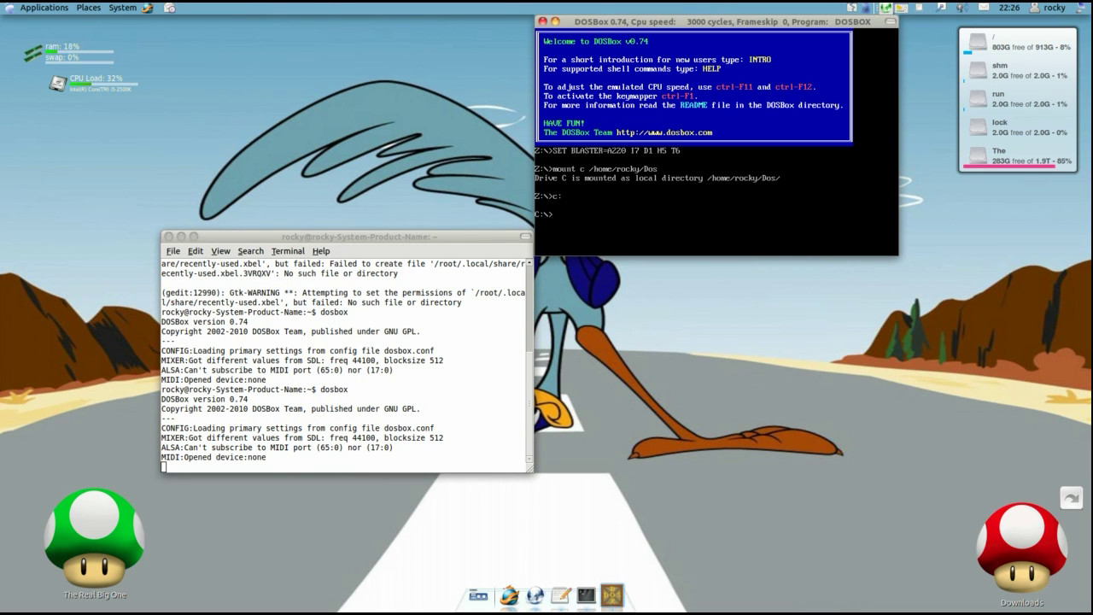
List drive C's folders, change into CIV, and attempt a mistyped game launch.
type("cd")
type("r")
key("Return")
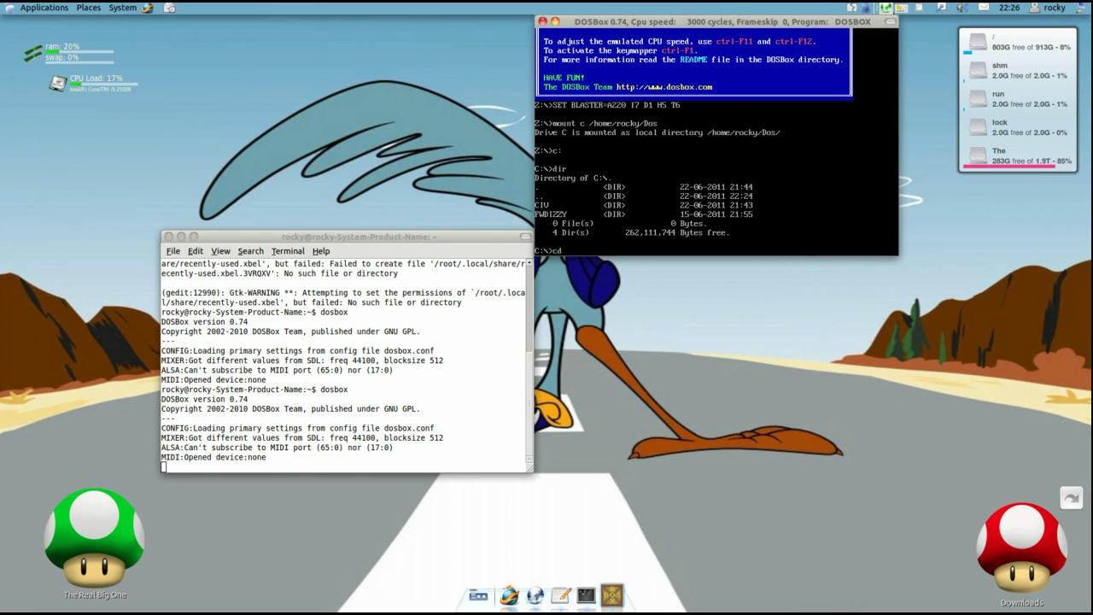
type(" civ")
key("Return")
type("ci")
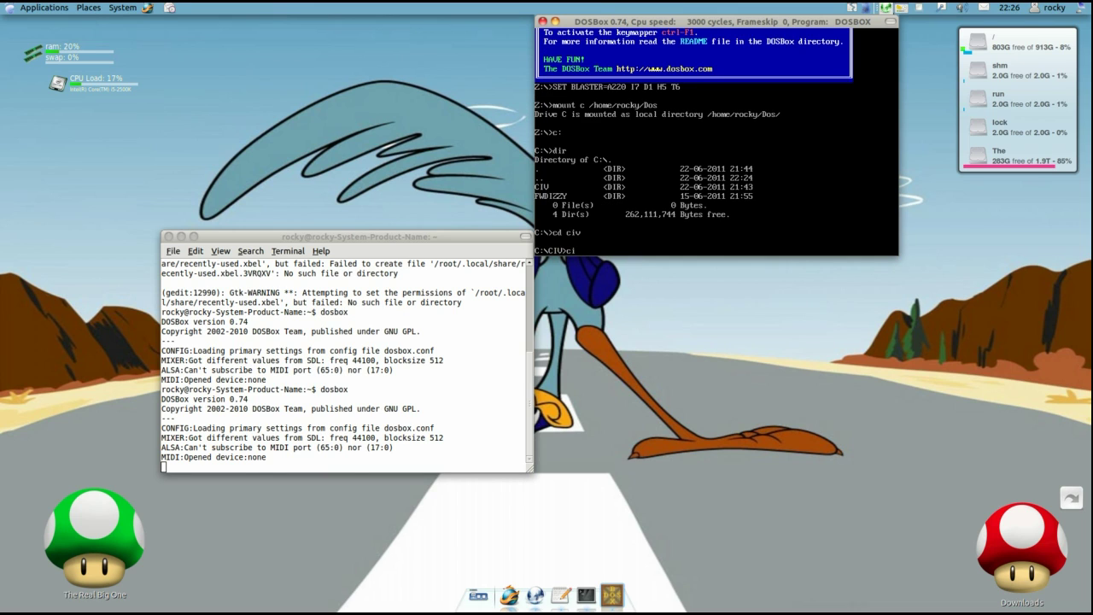
type("vg")
key("Return")
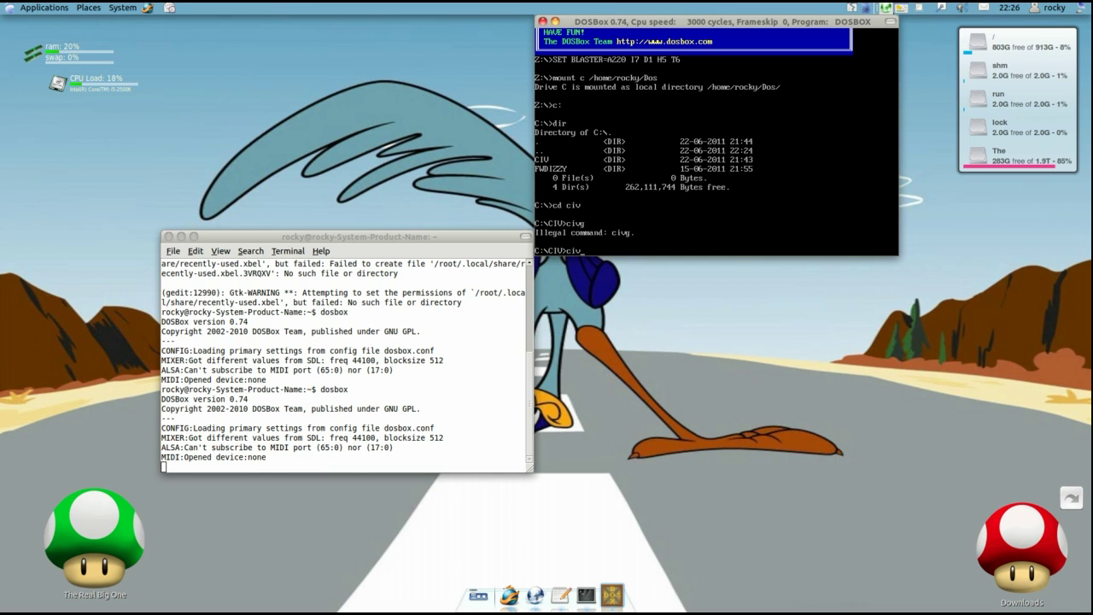
Launch Civilization, choosing graphics option 1, sound option 4 and input option 1.
key("Return")
key("1")
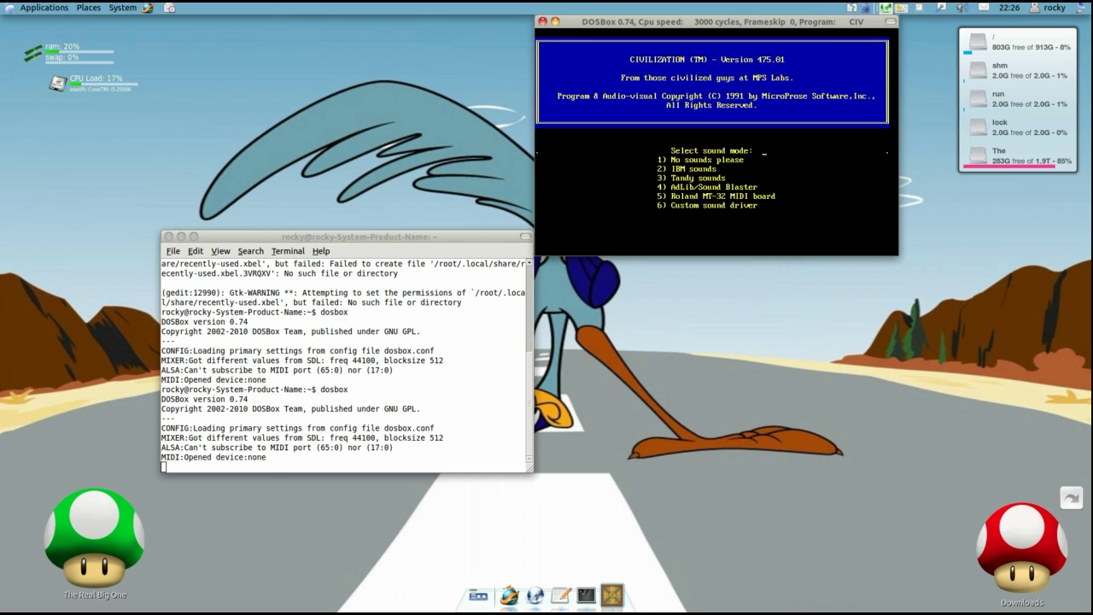
key("4")
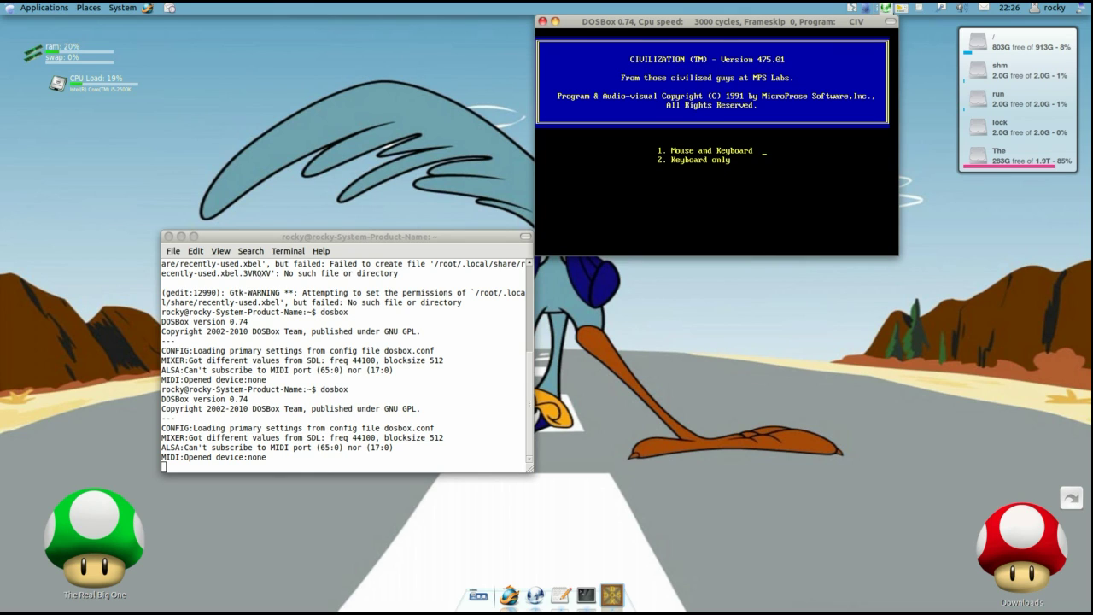
key("1")
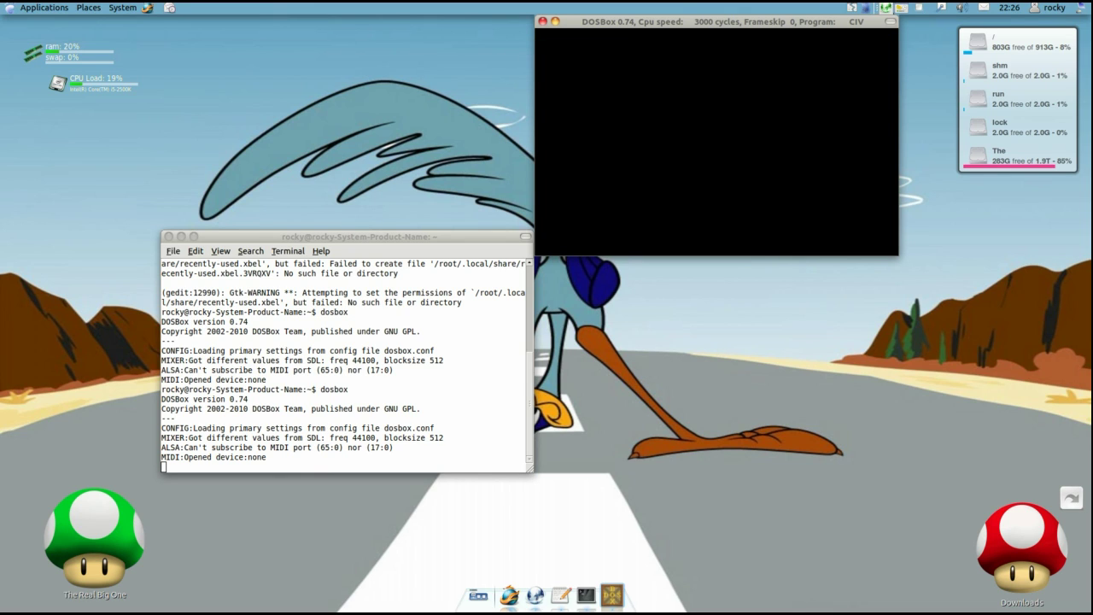